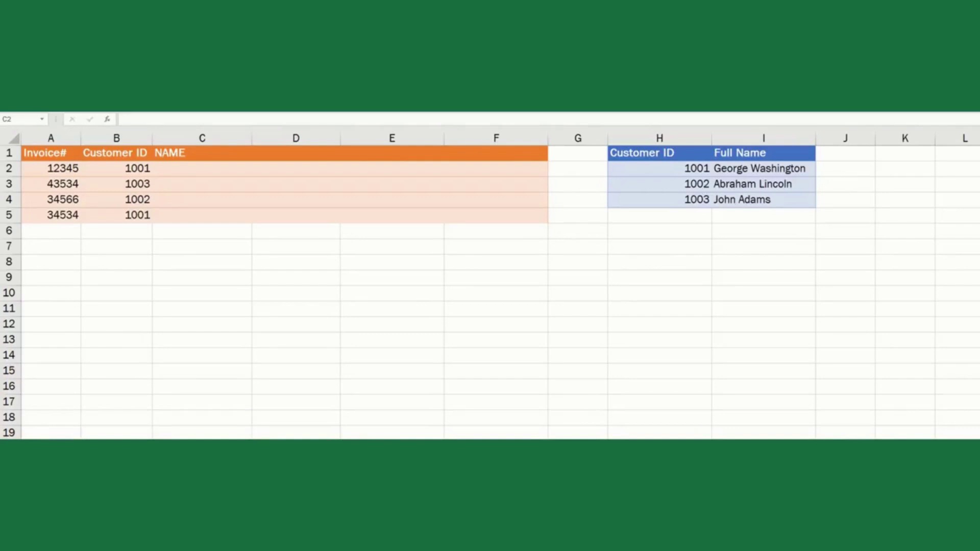
Step: Change the header in cell C1 to VLOOKUP
left_click(188, 157)
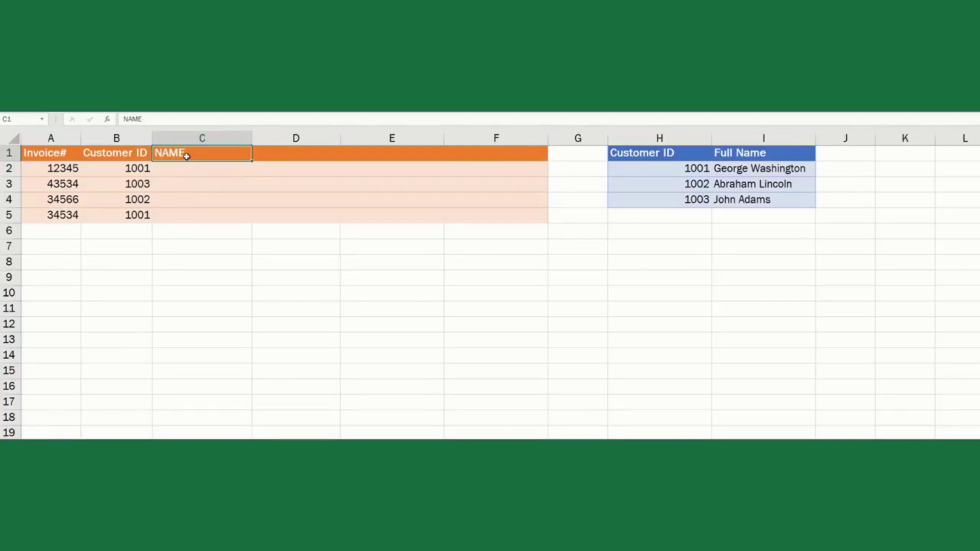
type("VLOOKU")
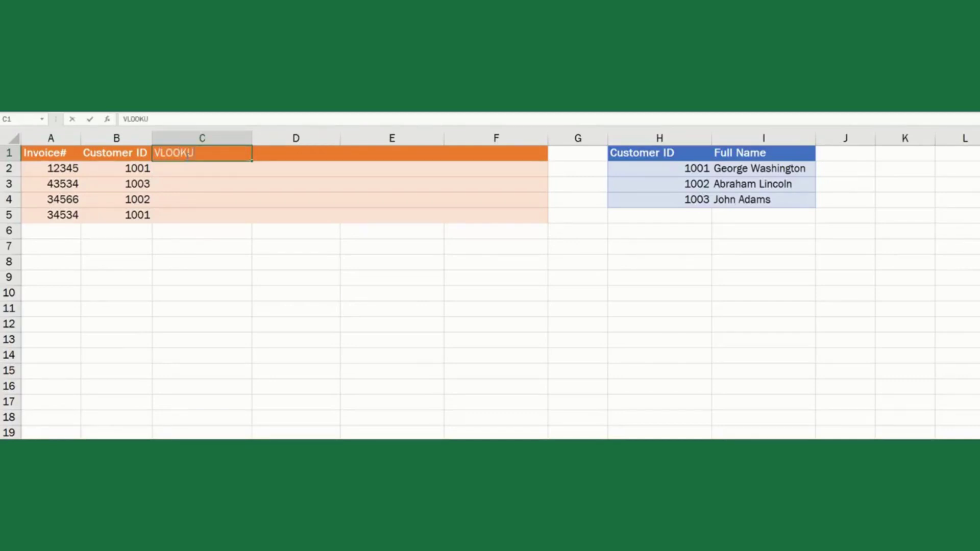
type("P")
key("Return")
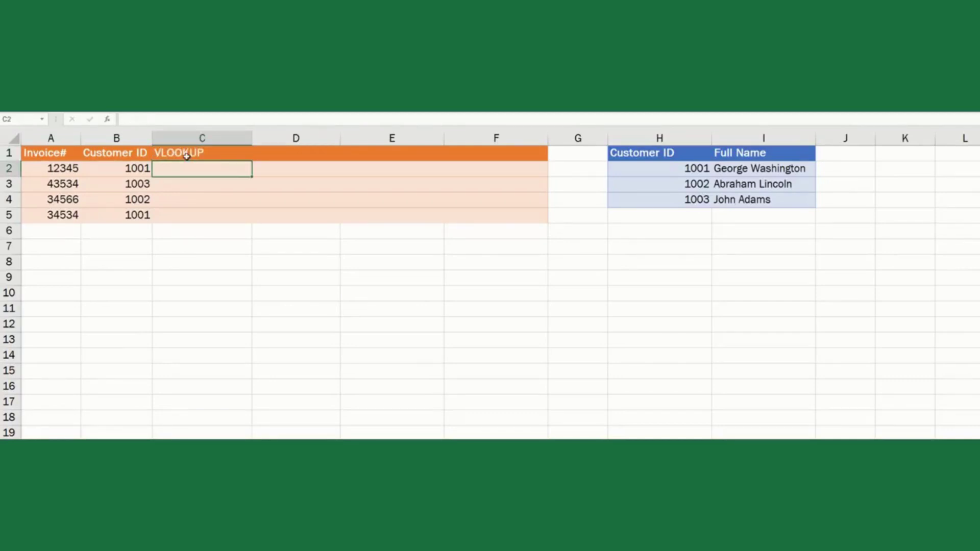
Step: Enter the formula =VLOOKUP(B2,H:I,2,FALSE) in cell C2 to look up the customer's full name with an exact match
type("=vlook")
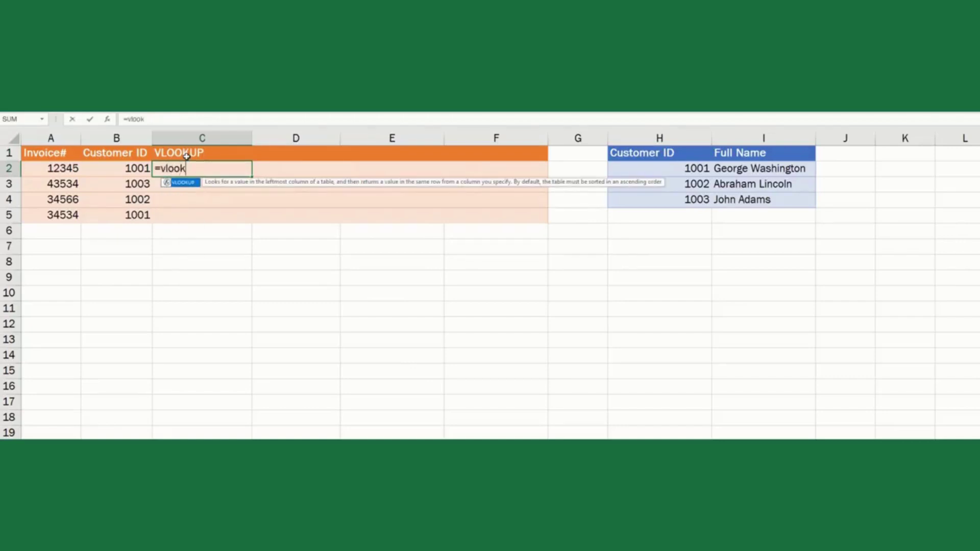
key("Tab")
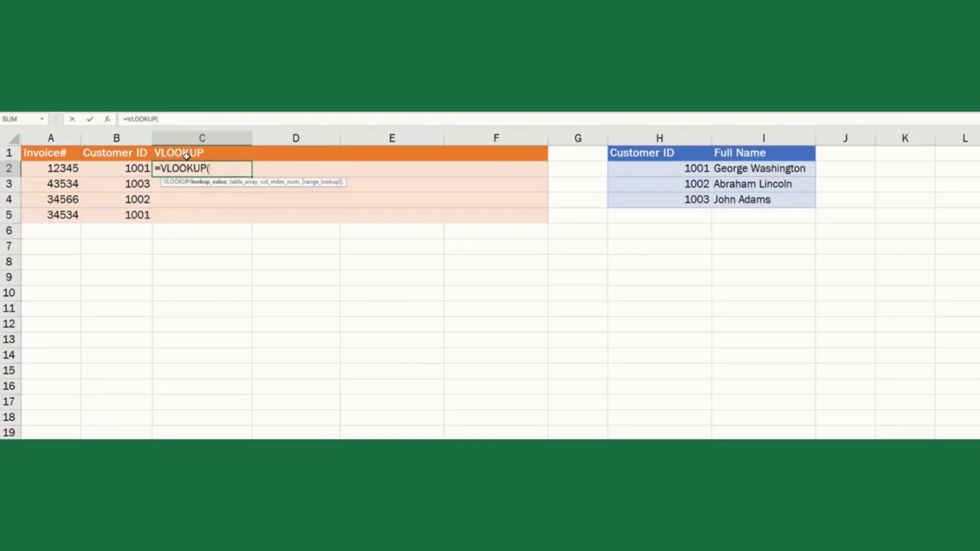
left_click(129, 169)
type(",")
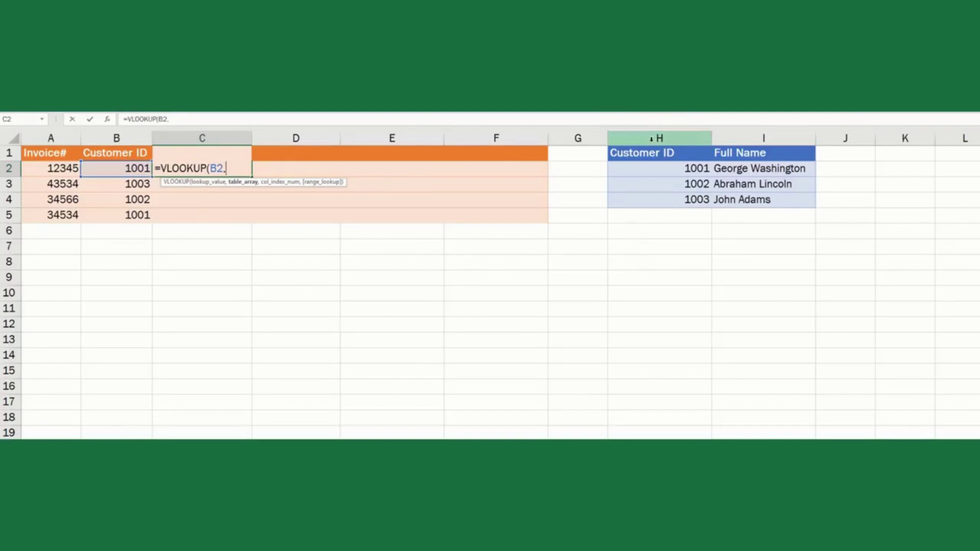
left_click_drag(652, 138, 758, 139)
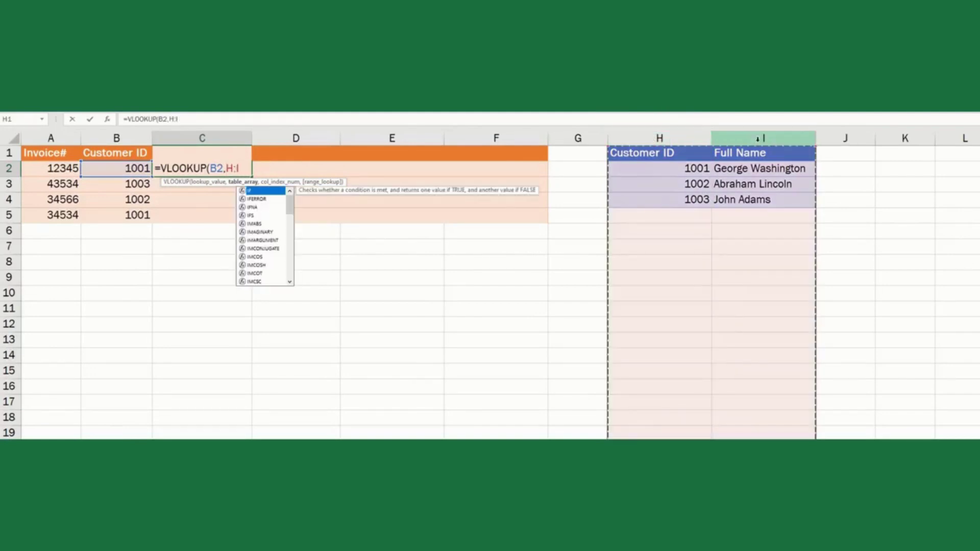
type(",2")
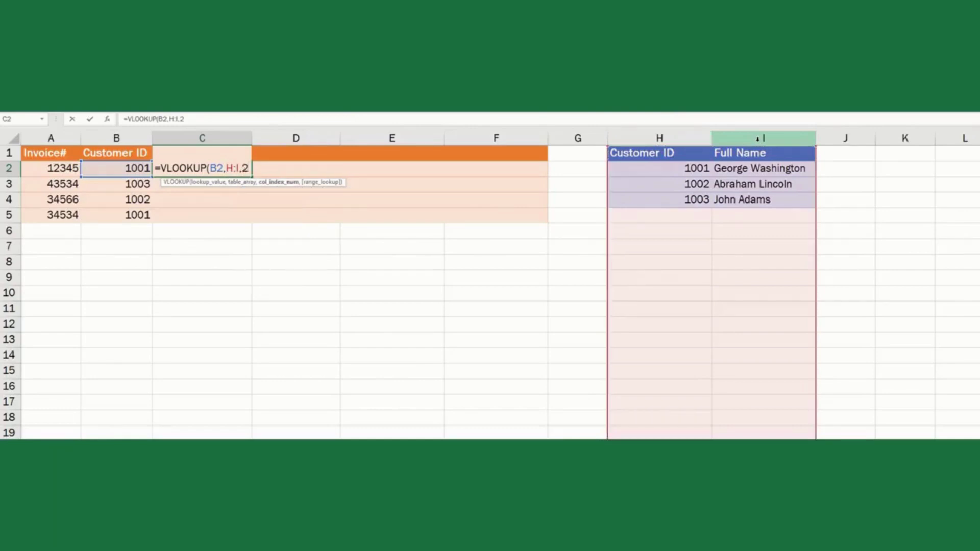
type(",")
key("Down")
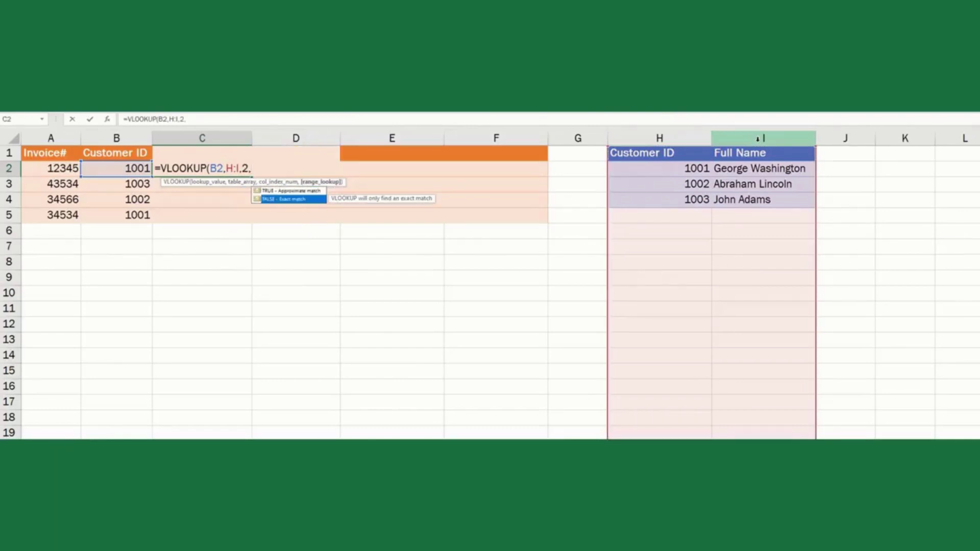
key("Tab")
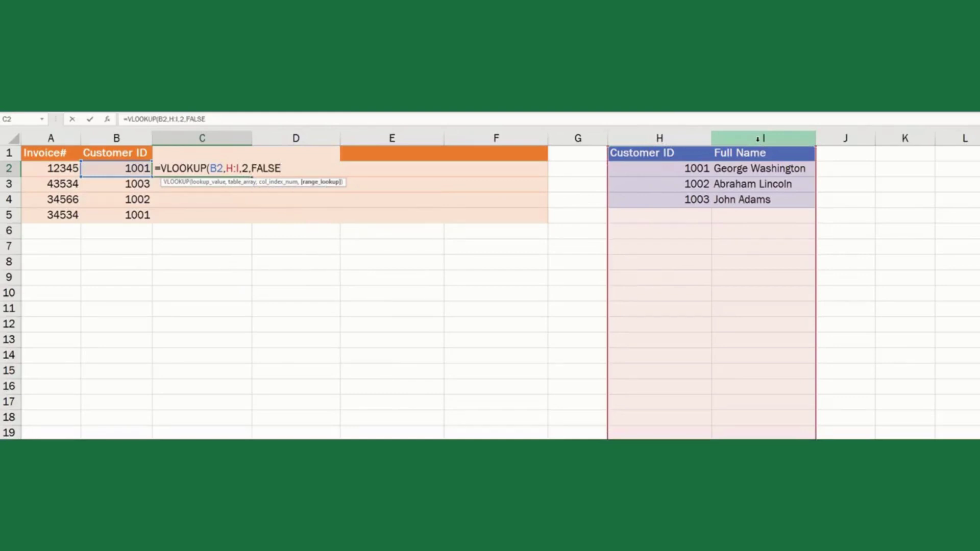
type(")")
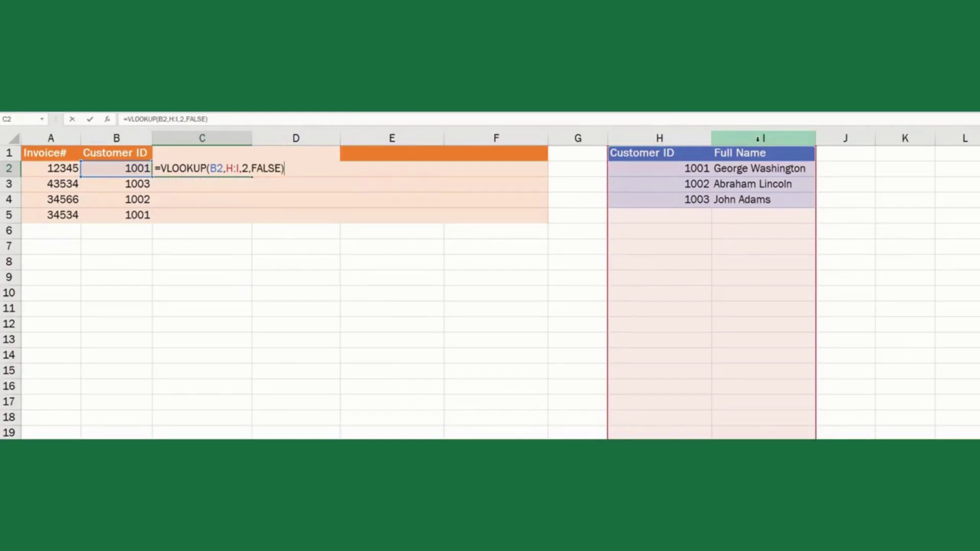
key("Return")
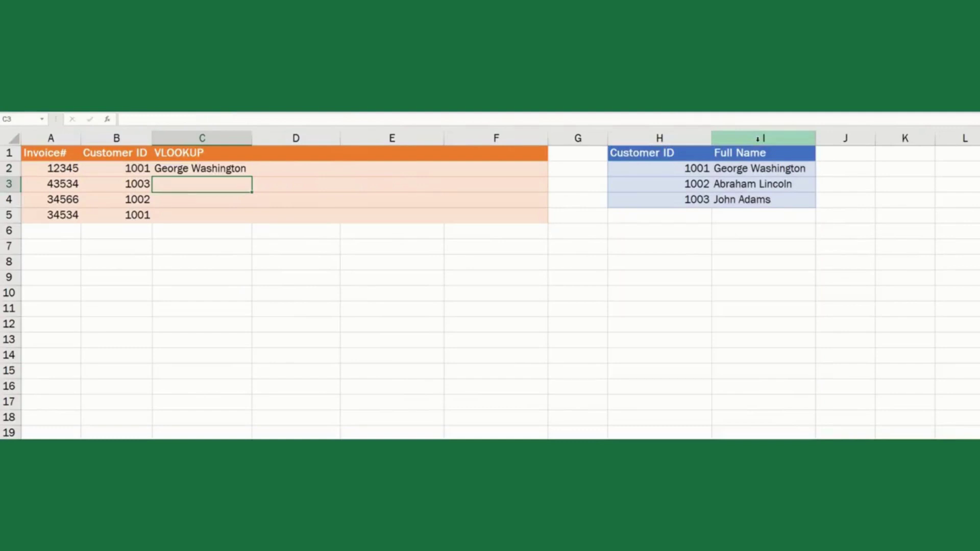
Step: Copy the lookup formula from C2 into C3:C5 and check the filled cells
key("Up")
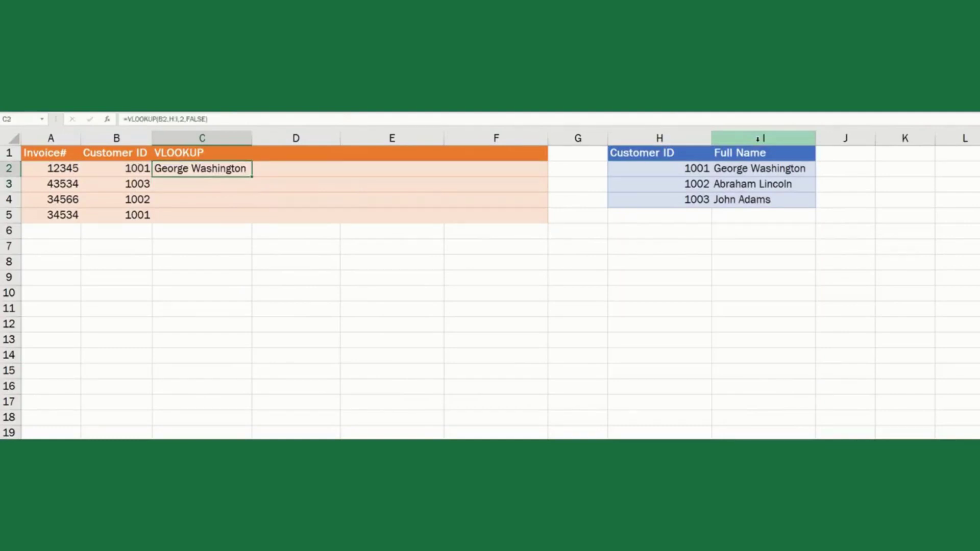
key("ctrl+c")
key("Down")
key("shift+Down")
key("shift+Down")
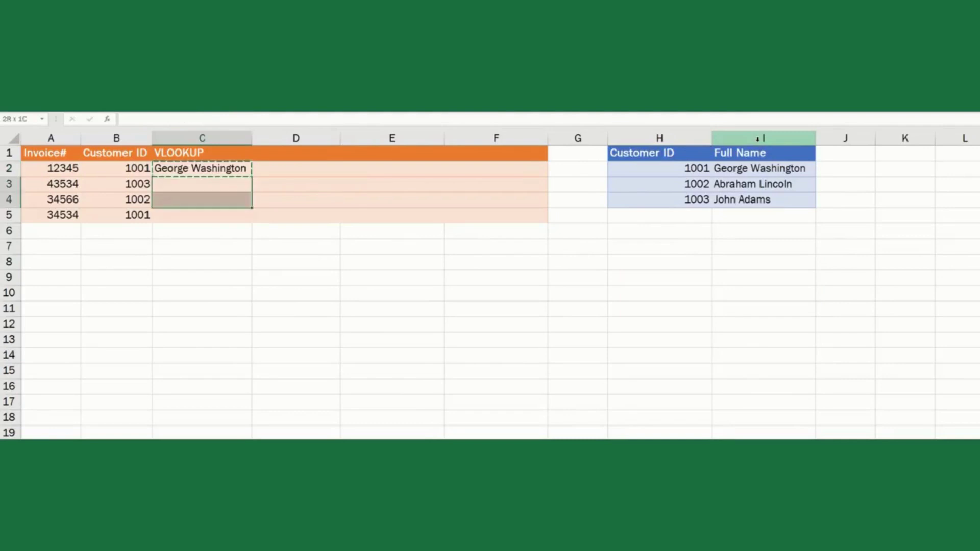
key("ctrl+v")
key("Up")
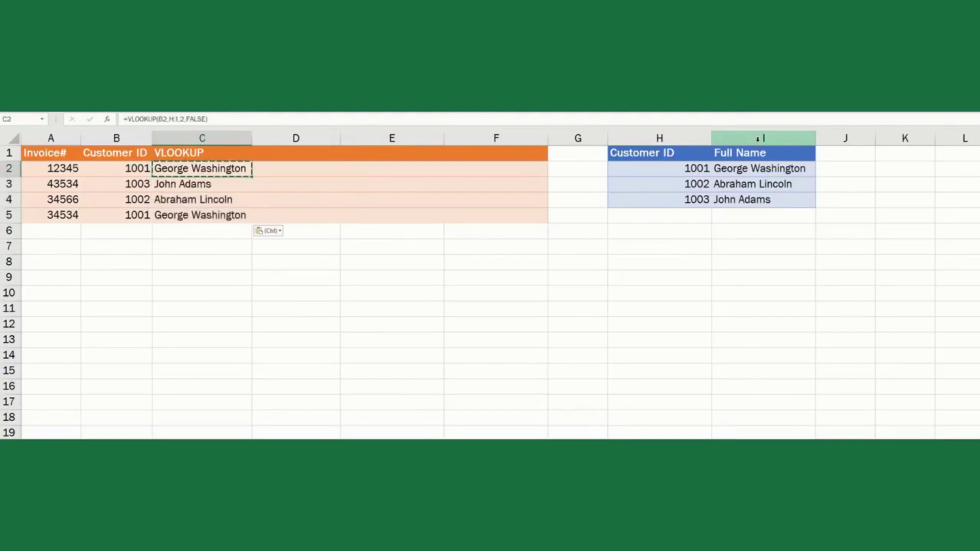
key("Down")
key("Down")
key("Down")
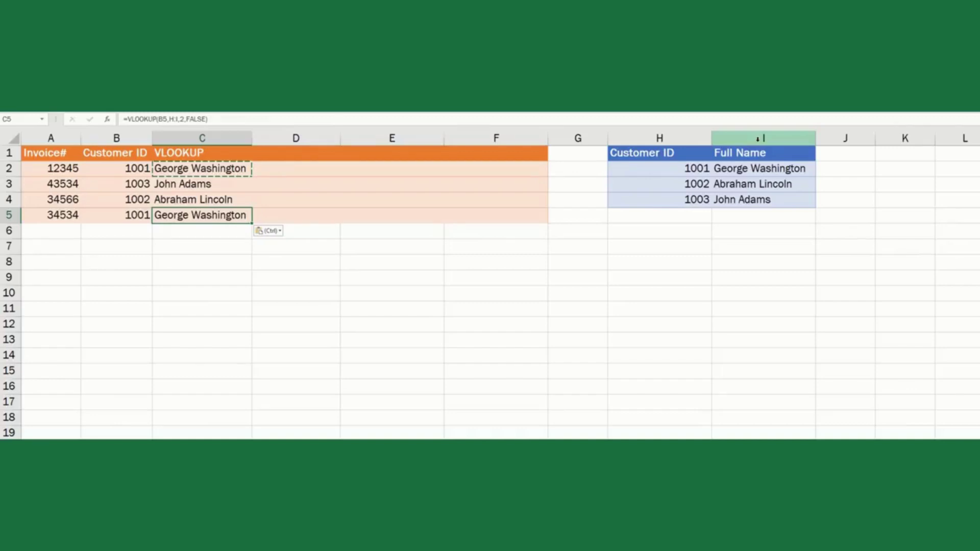
key("Escape")
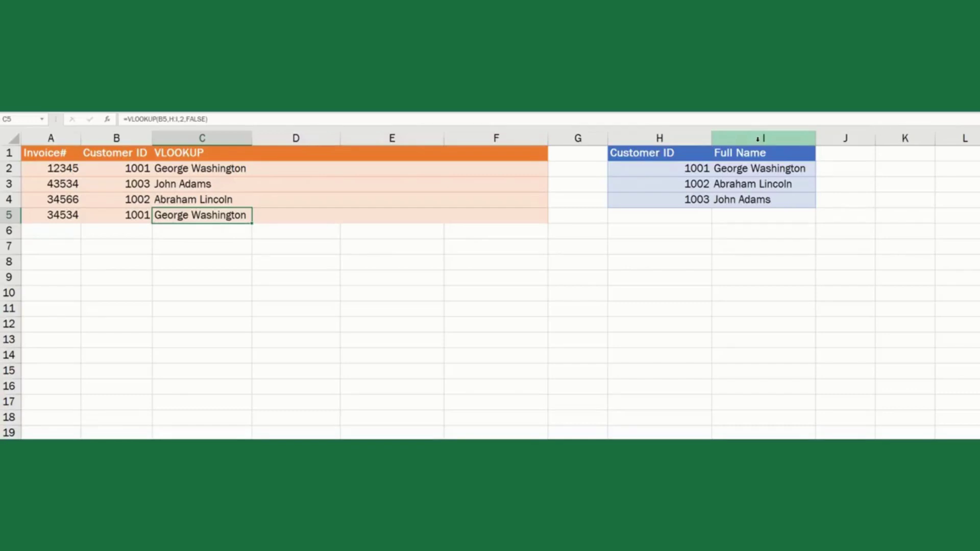
Step: Insert a blank column before Full Name in the customer table
key("Right")
key("Right")
key("Right")
key("Right")
key("Right")
key("Right")
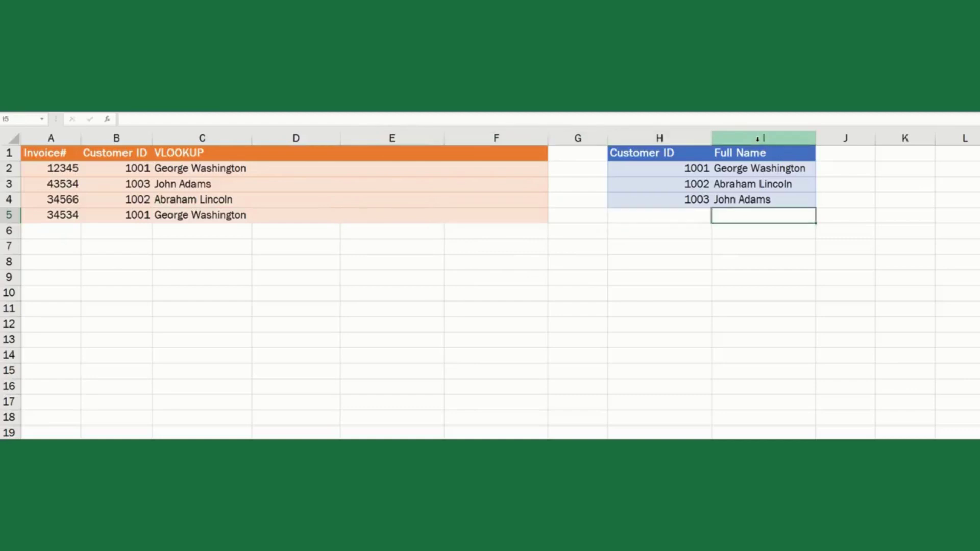
key("Up")
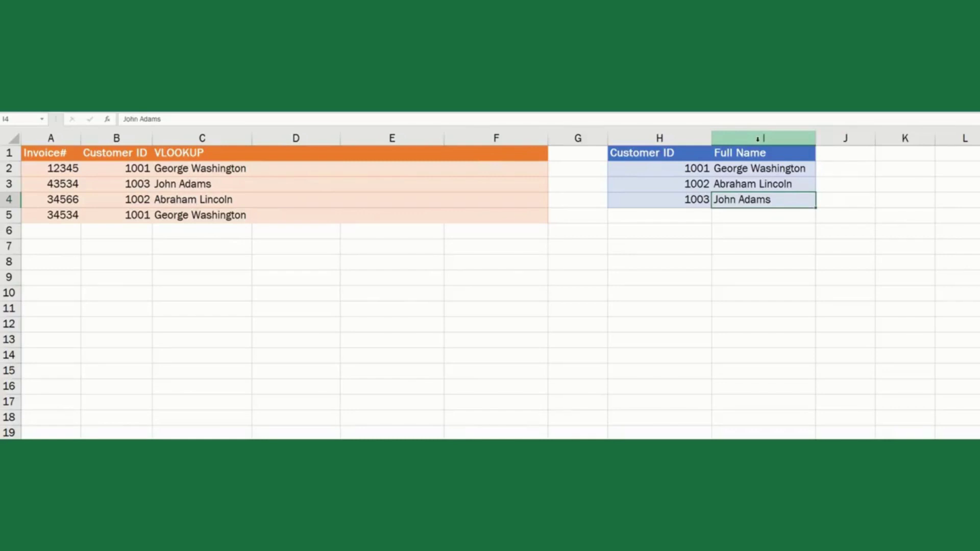
key("ctrl+shift+plus")
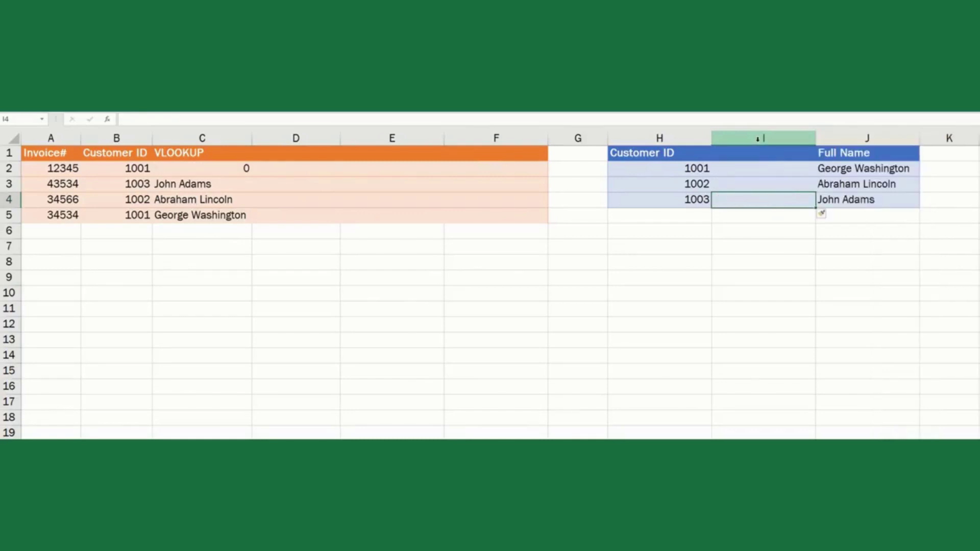
Step: Copy the VLOOKUP formula from C2 over C3:C5 again so all rows use the widened lookup range
key("Down")
key("Left")
key("Left")
key("Left")
key("Left")
key("Left")
key("Left")
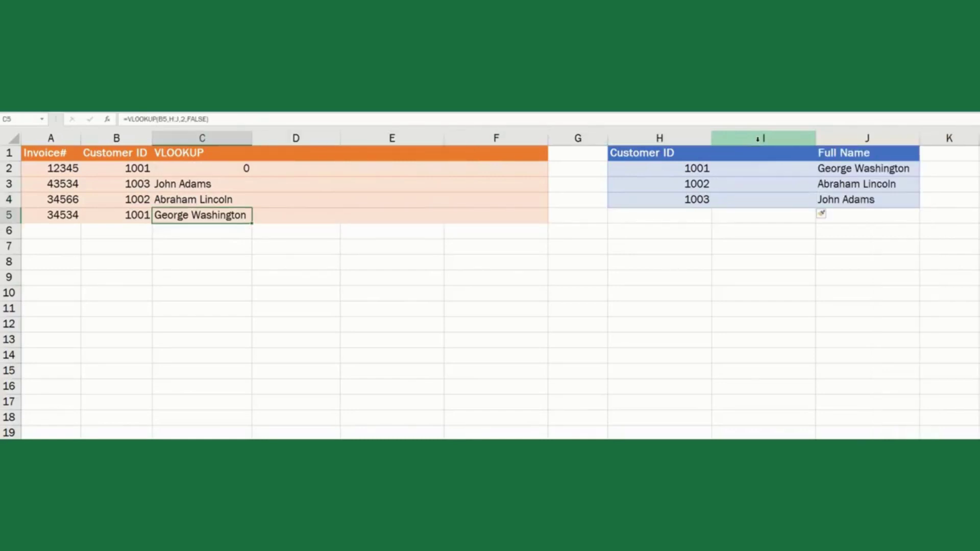
key("Up")
key("Up")
key("Up")
key("ctrl+c")
key("Down")
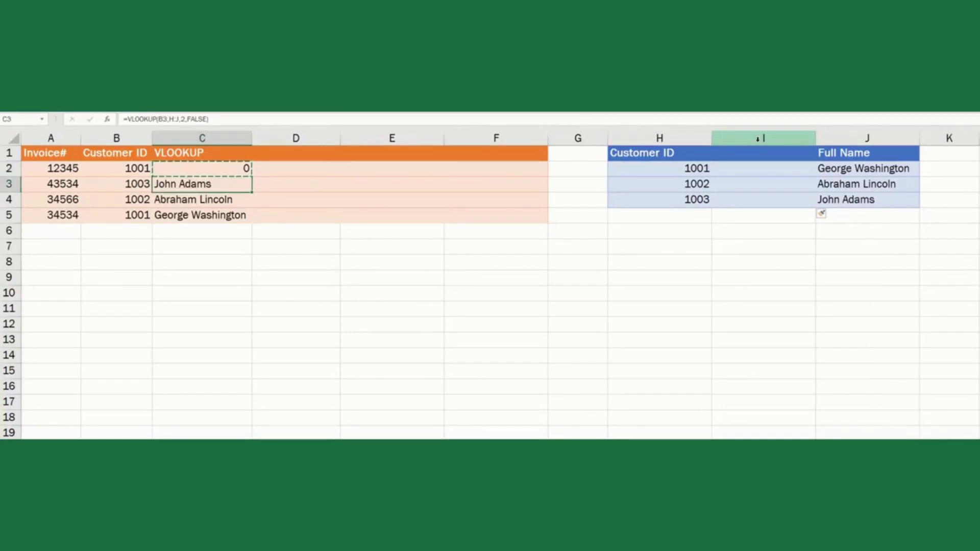
key("shift+Down")
key("shift+Down")
key("ctrl+v")
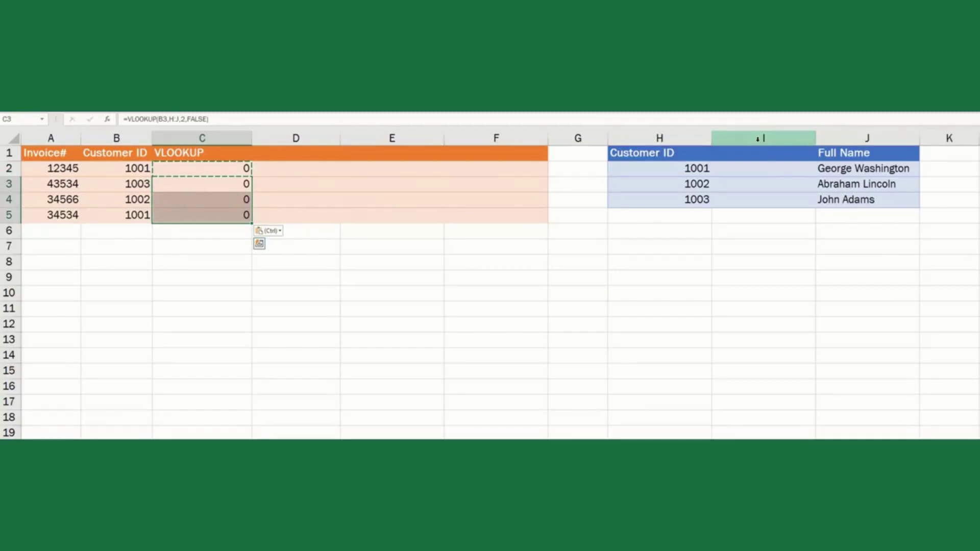
Step: Fill the inserted column with NYC, LA and Chicago in I2:I4, and give it the header City in I1
left_click(750, 157)
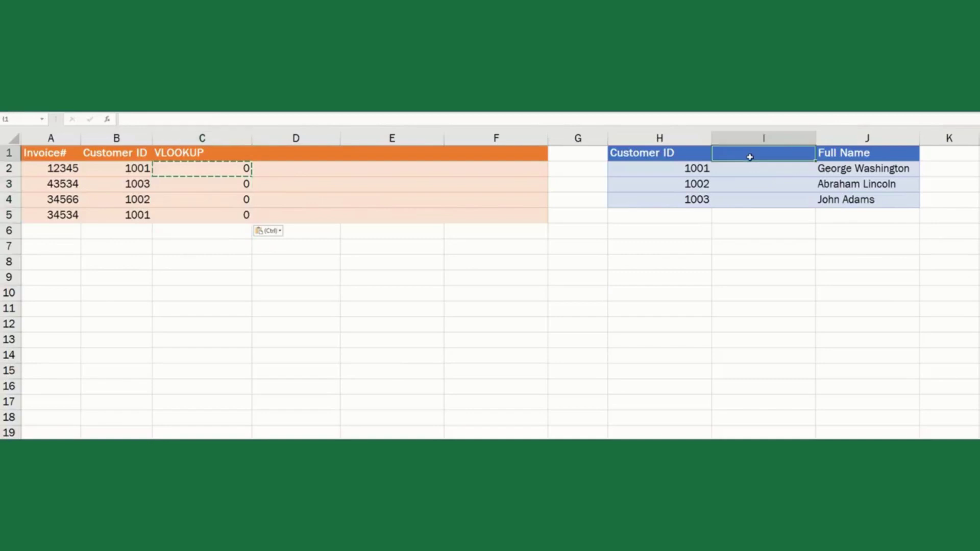
left_click(754, 169)
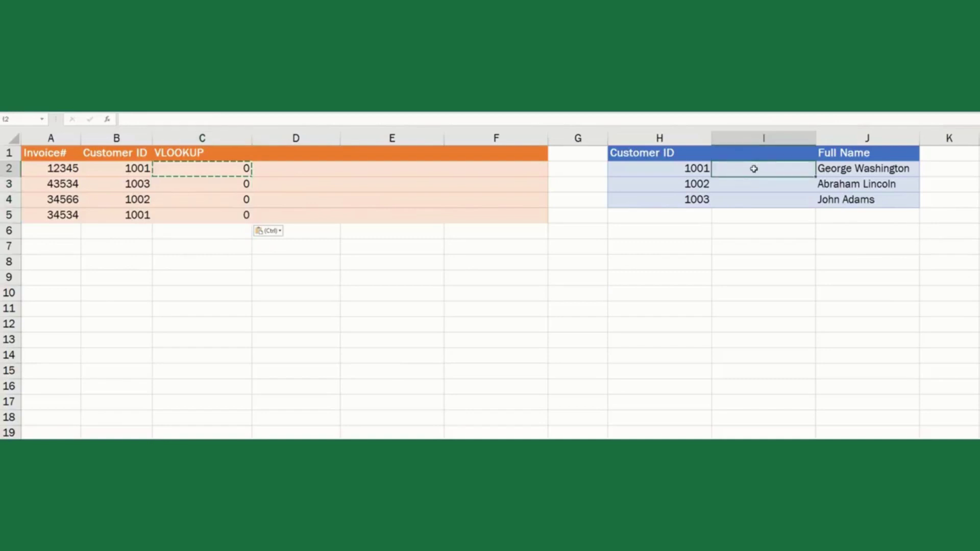
type("NYC")
key("Return")
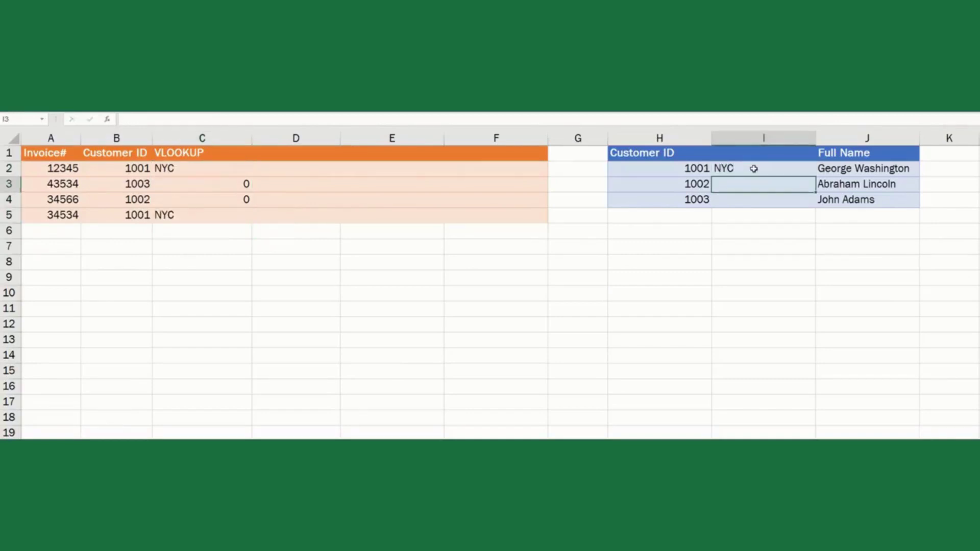
type("LA")
key("Return")
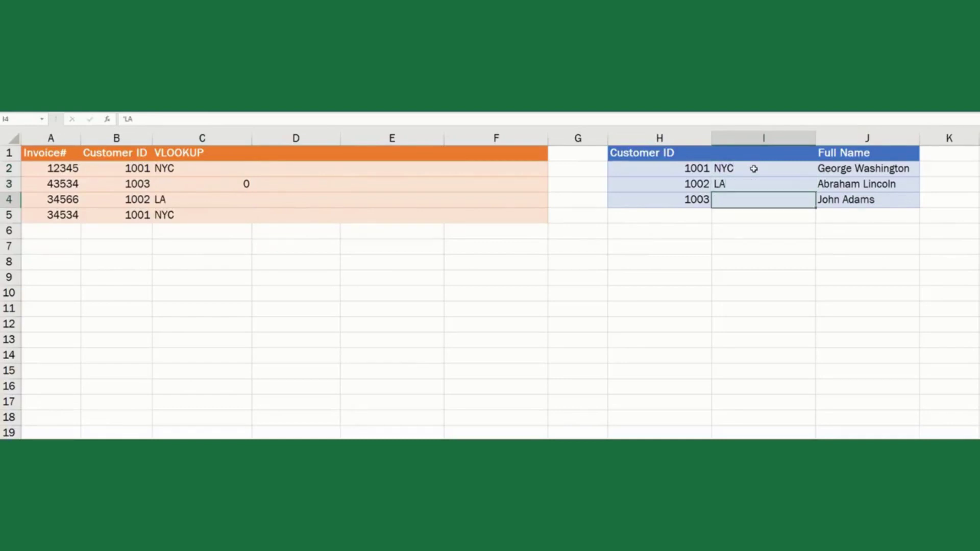
type("Chicago")
key("ctrl+Return")
key("Up")
key("Up")
key("Up")
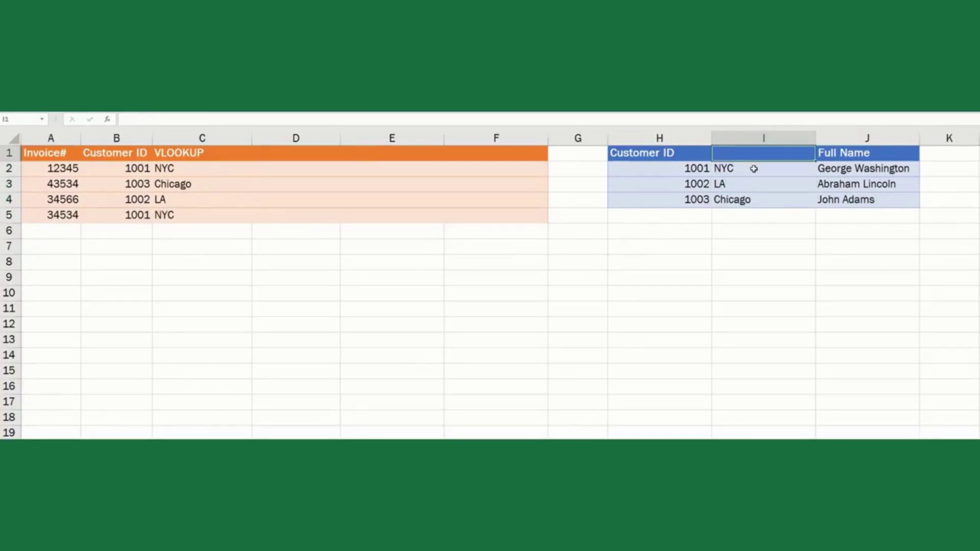
type("City")
key("Left")
Step: Examine the VLOOKUP formula in C2 and compare its column index with the columns of the customer table
key("Left")
key("Left")
key("Left")
key("Left")
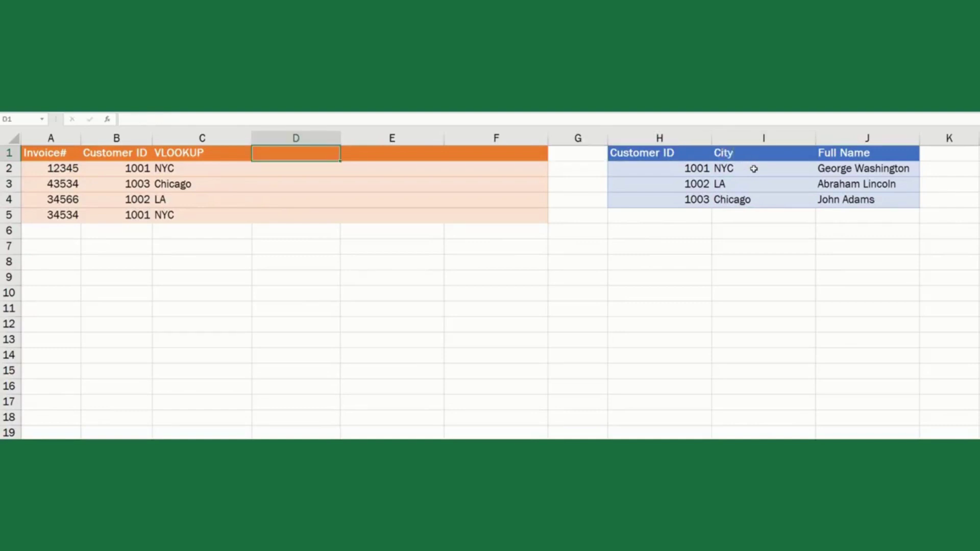
key("Left")
key("Down")
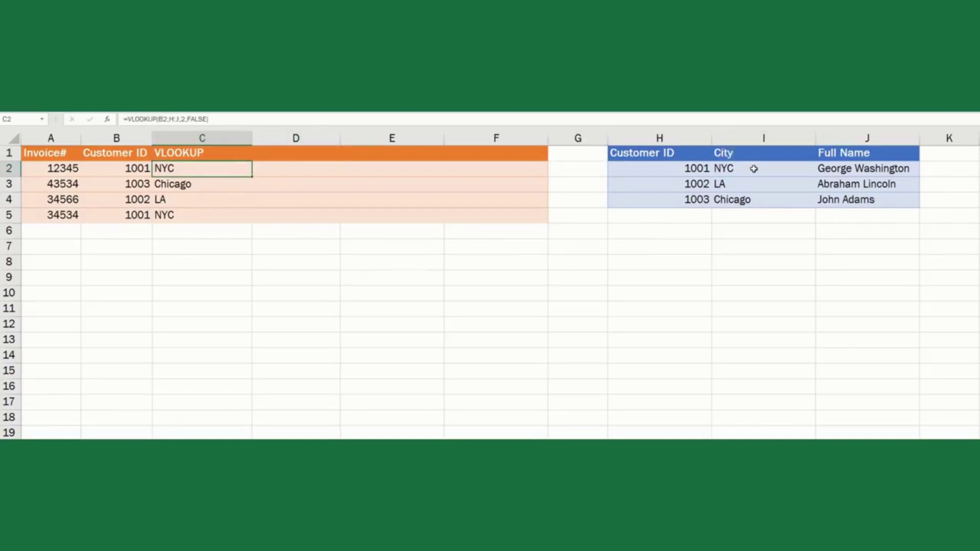
key("Right")
key("Right")
key("Right")
key("Right")
key("Right")
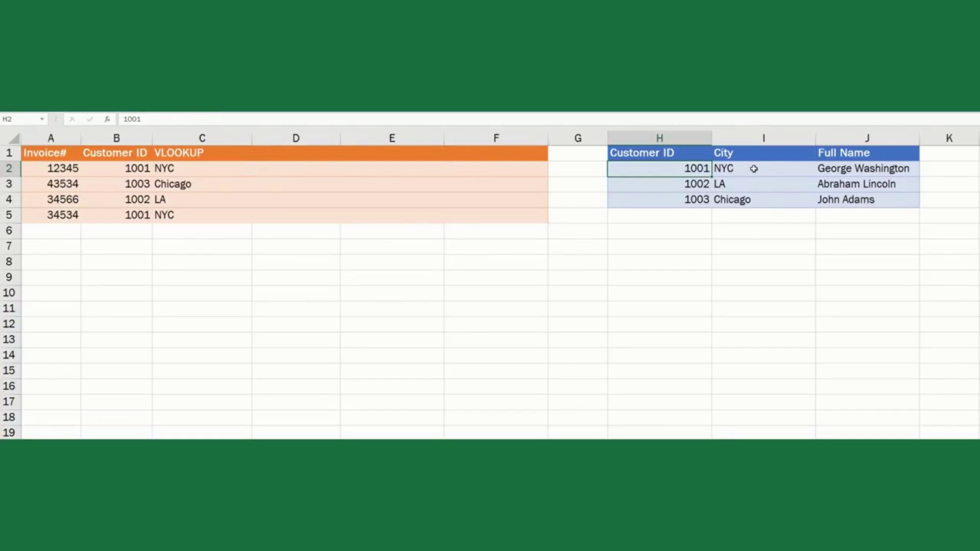
Step: Delete the entire City column from the customer table
left_click(754, 168)
key("ctrl+minus")
key("Down")
key("Down")
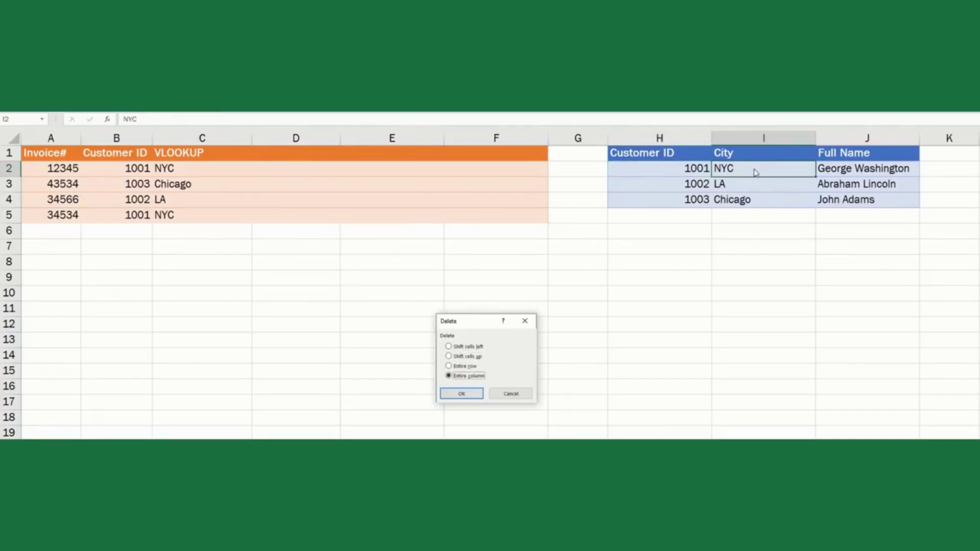
key("Return")
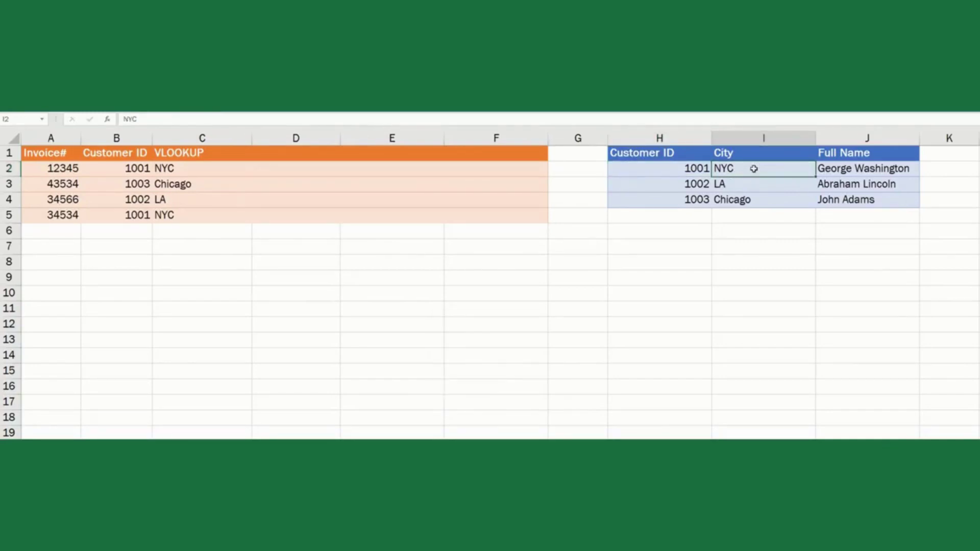
Step: Check the VLOOKUP formula in C2 again and move on to the empty cell D2
key("Left")
key("Left")
key("Left")
key("Left")
key("Left")
key("Left")
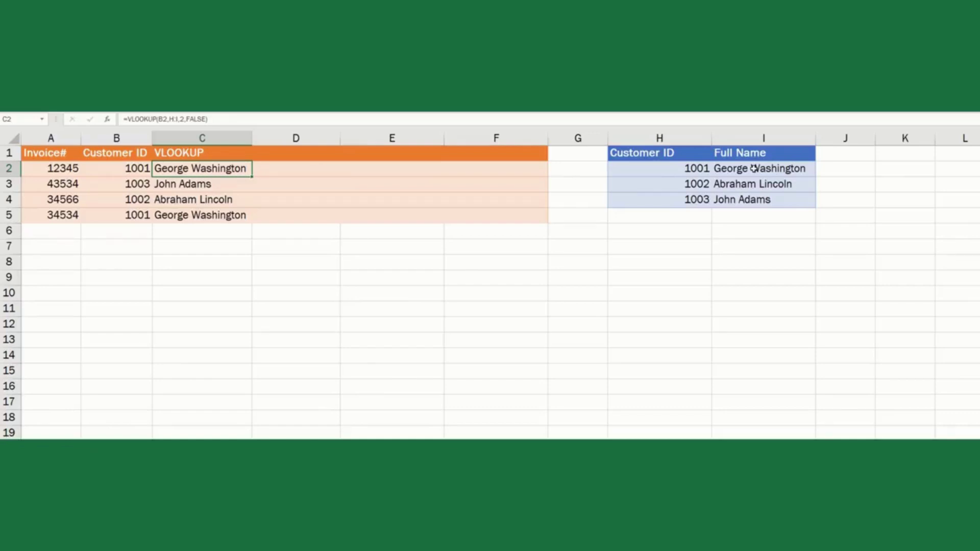
key("Right")
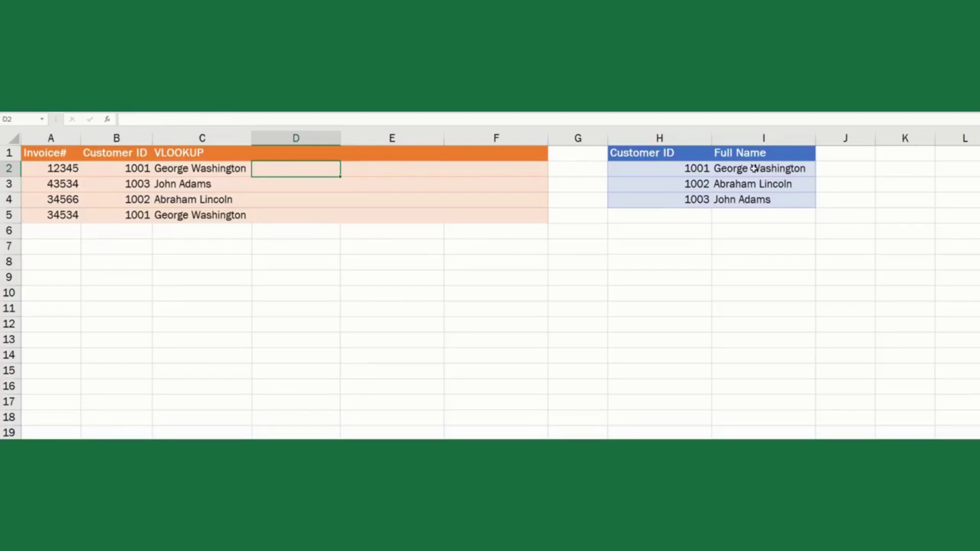
Step: Enter =MATCH(B2,H:H,) in D2 to find the row position of the invoice's customer ID in column H
type("=MATCH")
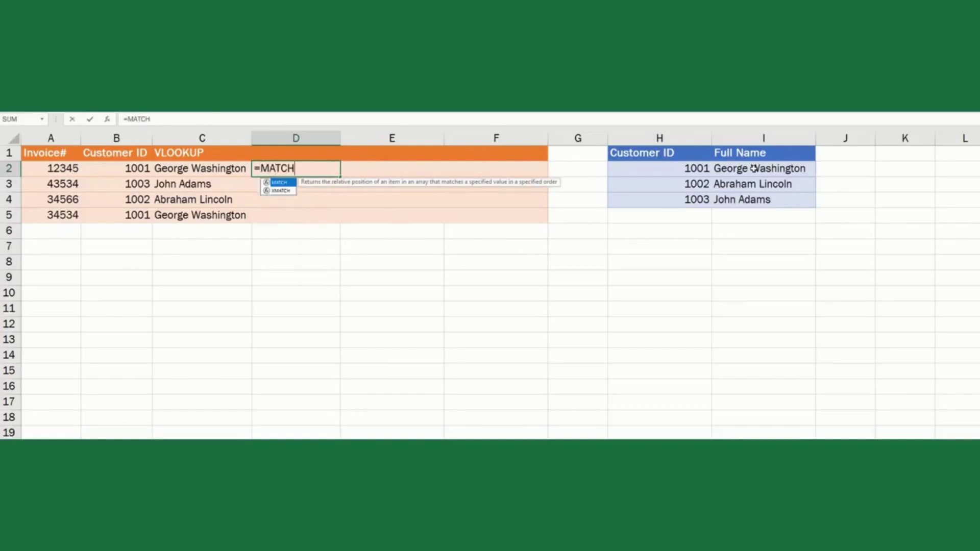
type("(")
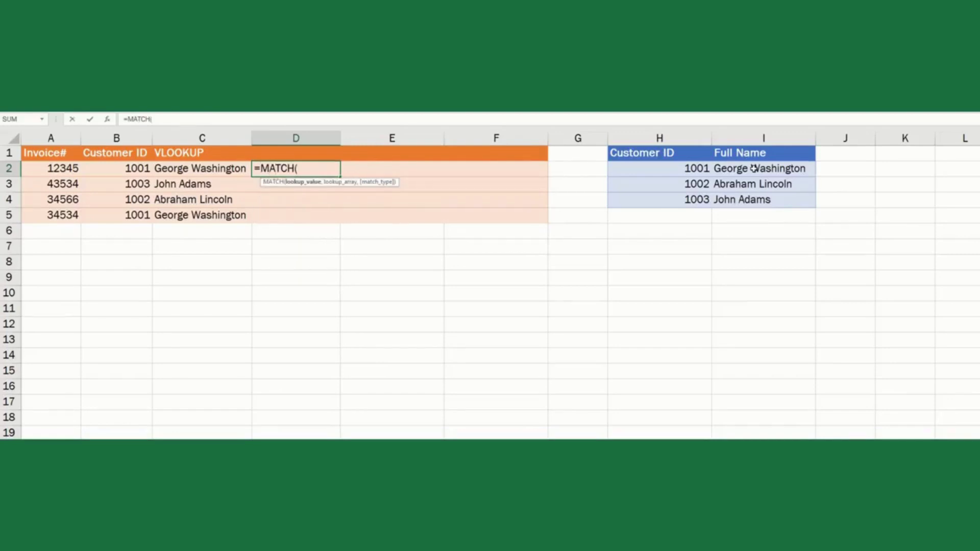
left_click(128, 169)
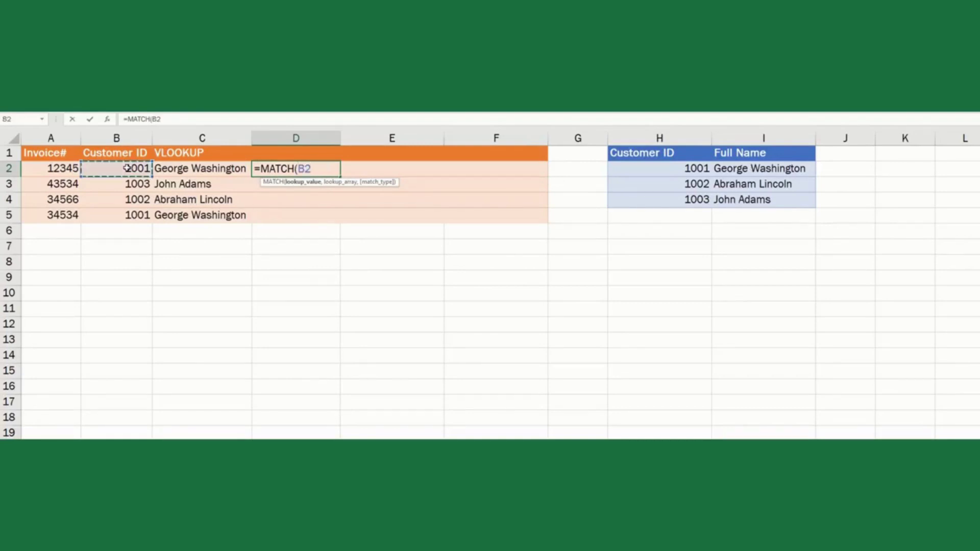
type(",")
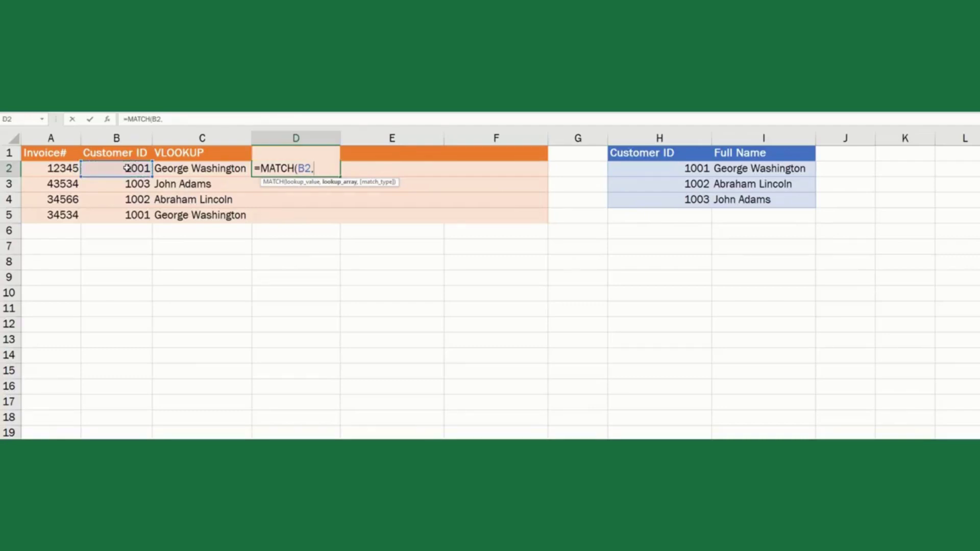
left_click(630, 138)
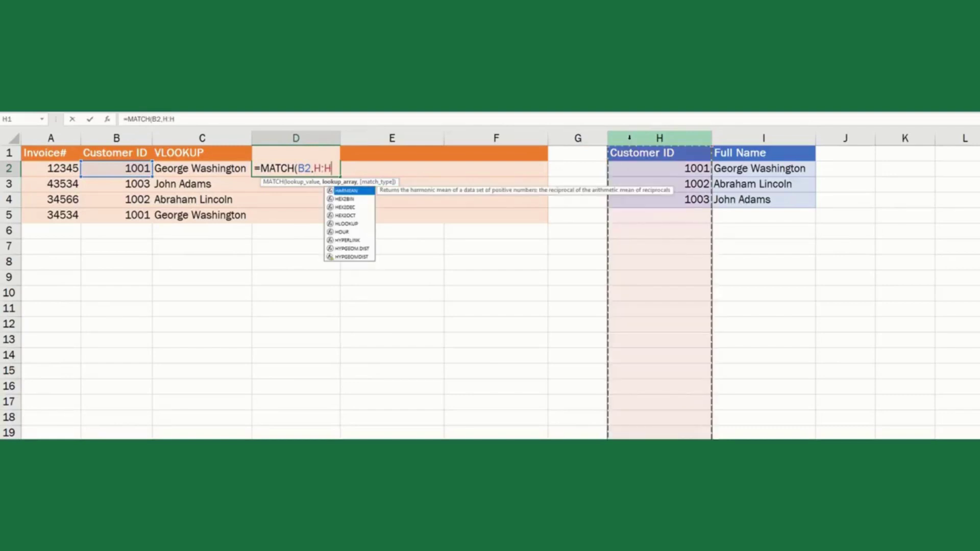
type(",")
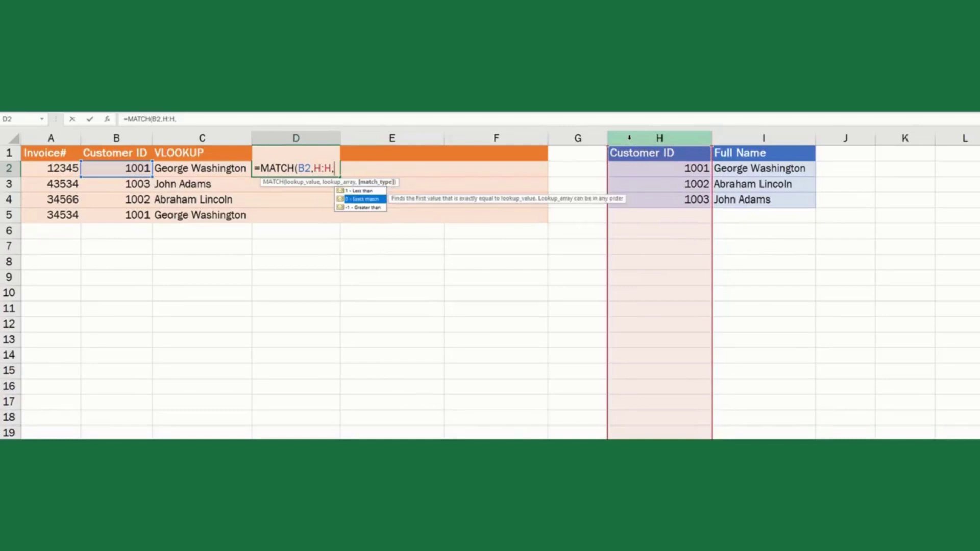
type("0")
key("Return")
key("Up")
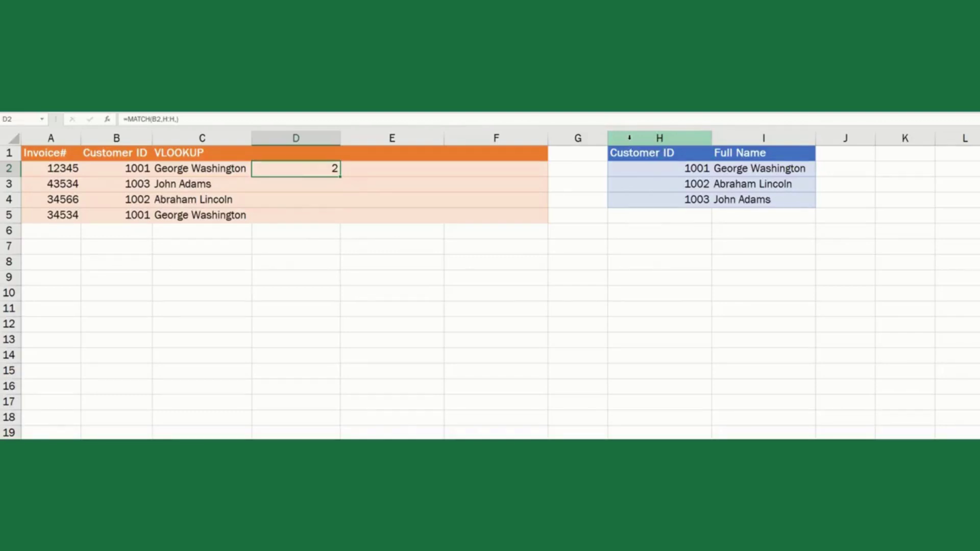
Step: Compare the MATCH result in D2 with the position of customer ID 1001 in column H, counting from the header
left_click(661, 152)
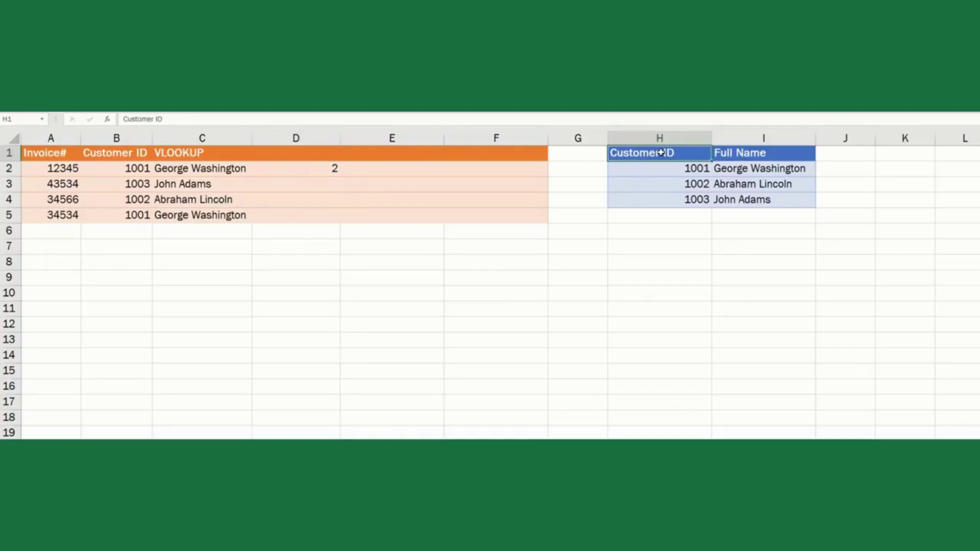
left_click(661, 163)
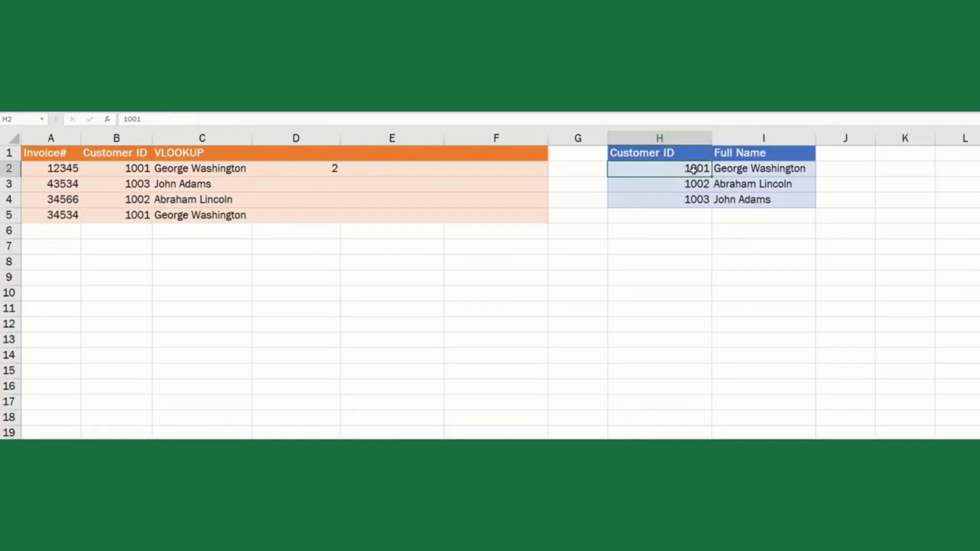
key("Left")
key("Left")
key("Left")
key("Left")
key("Left")
key("Right")
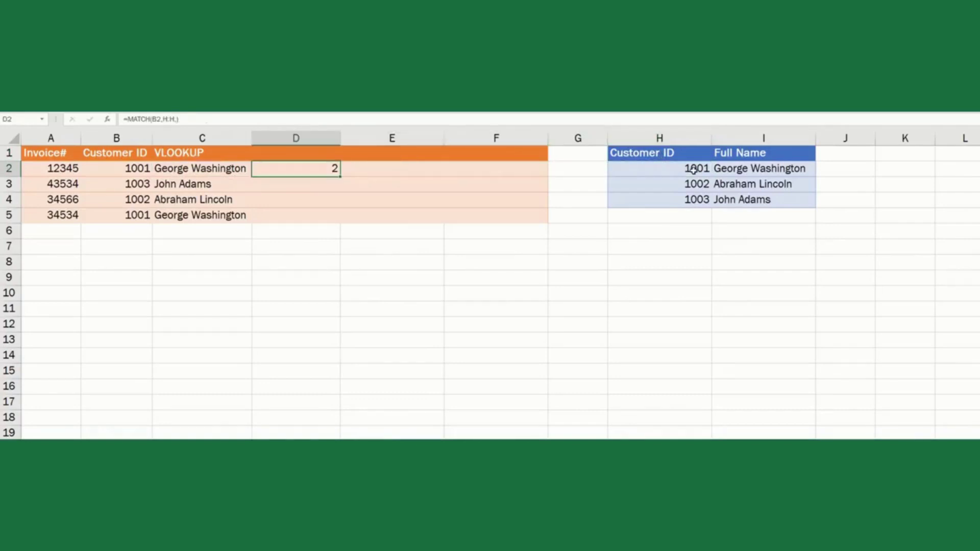
Step: Copy the MATCH formula from D2 into D3:D5 for the remaining invoices
key("ctrl+c")
key("Down")
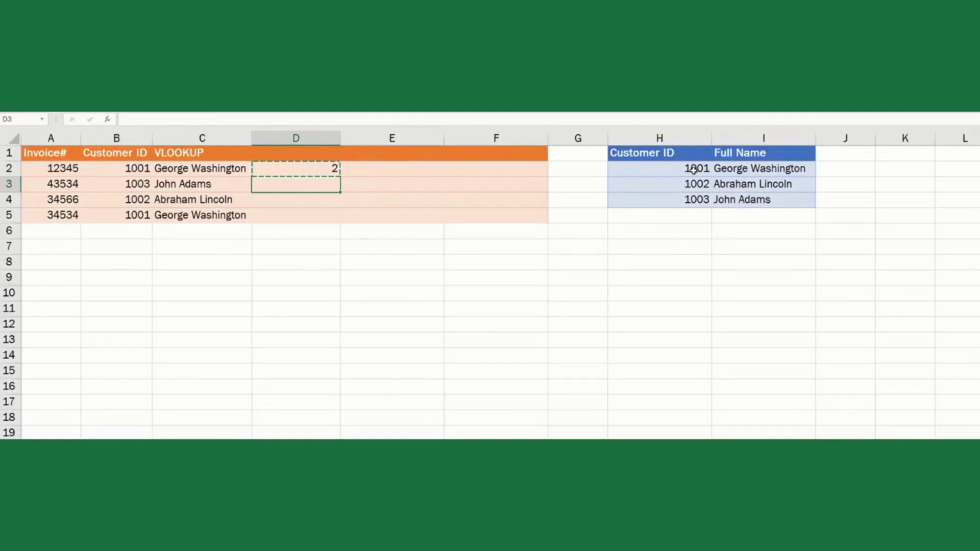
key("ctrl+v")
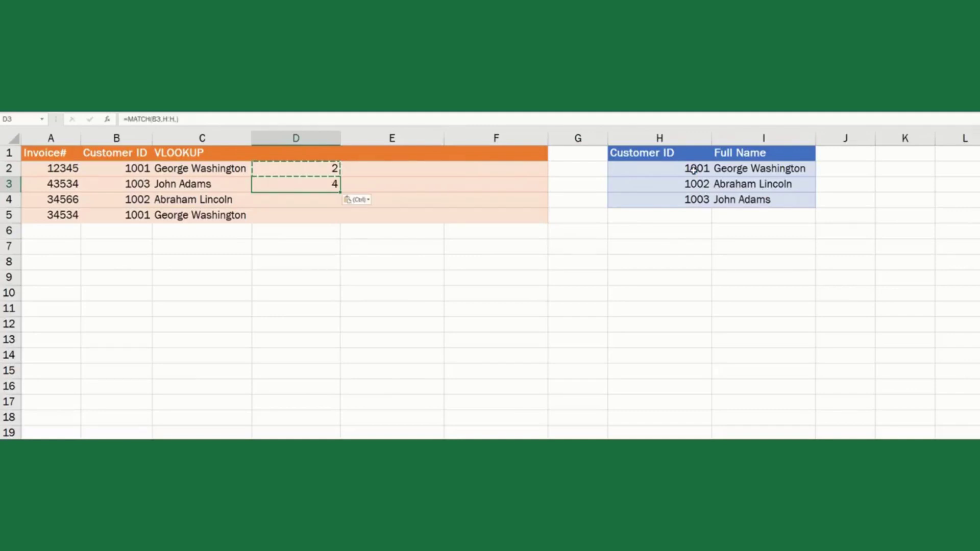
key("Down")
key("Down")
key("Up")
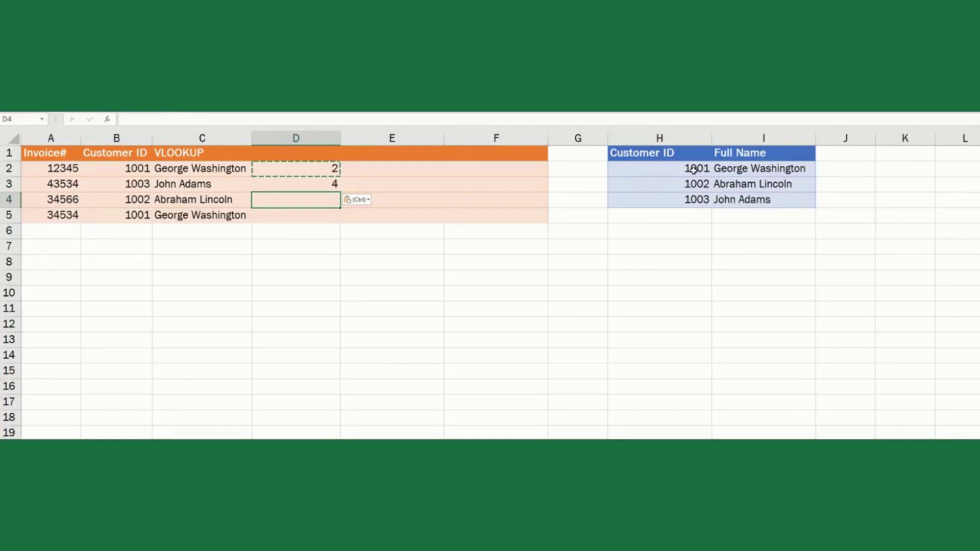
key("Down")
key("ctrl+v")
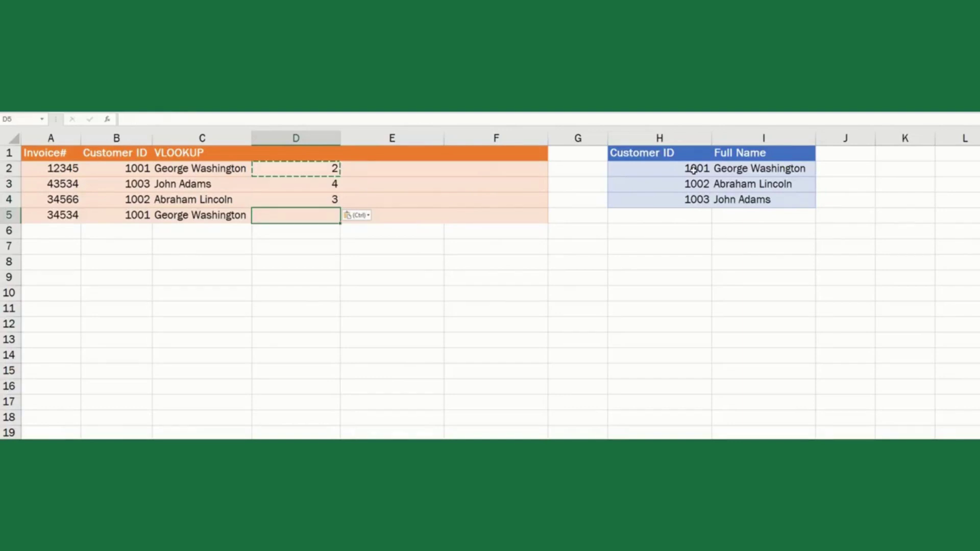
key("ctrl+v")
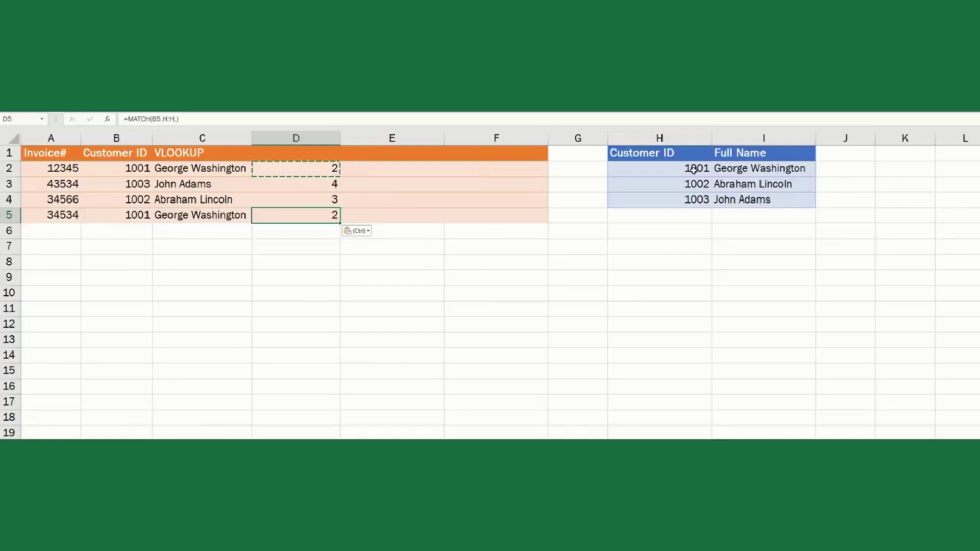
Step: Enter =INDEX(I:I,D2) in E2 to return the full name from the row number in D2
key("Right")
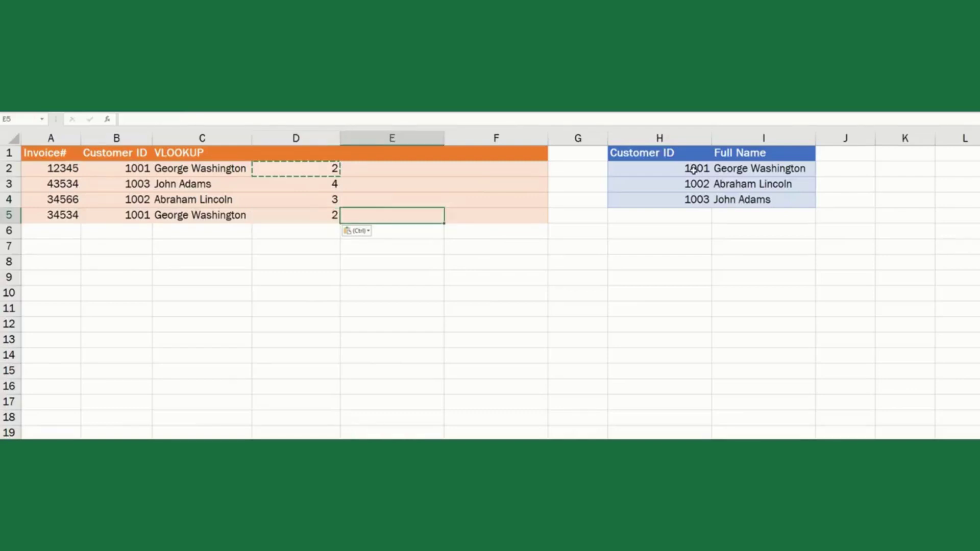
key("Up")
key("Up")
key("Up")
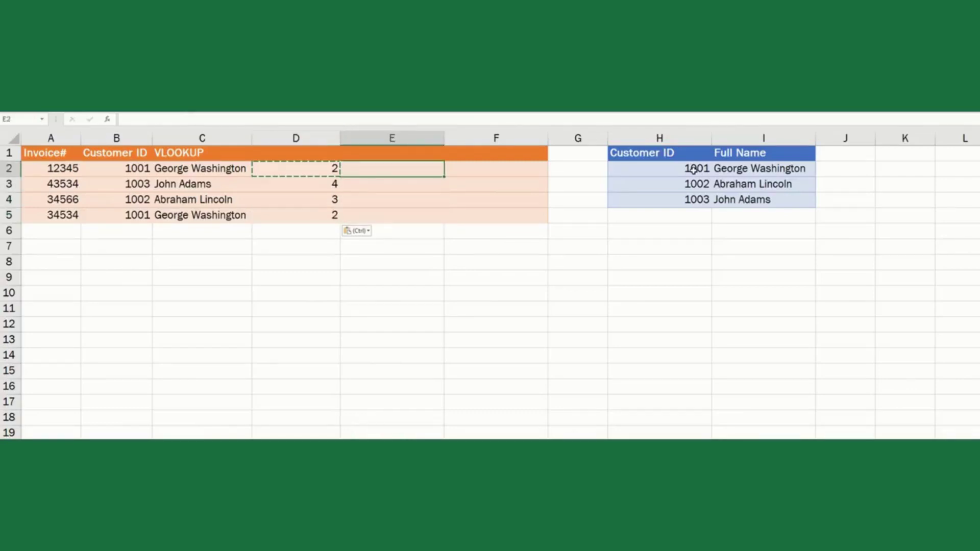
key("Escape")
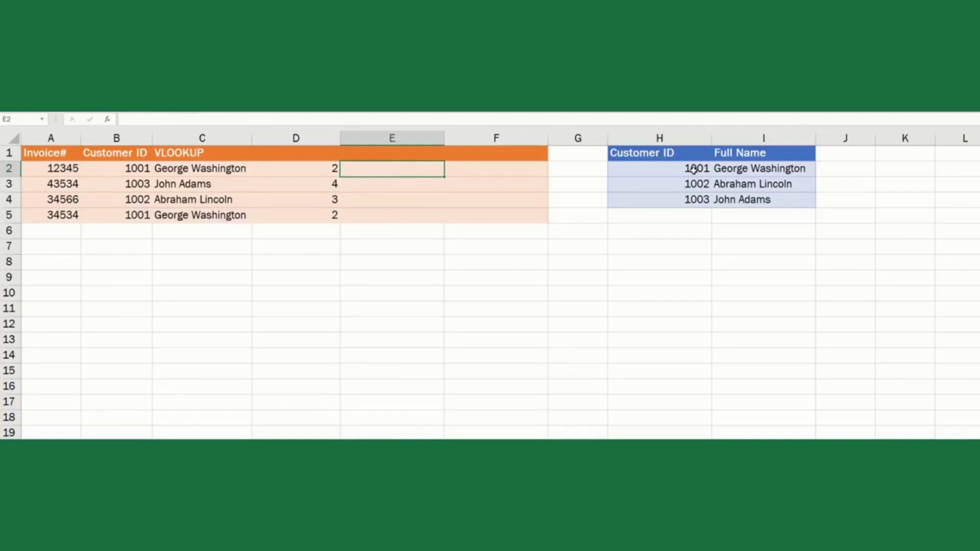
type("=I")
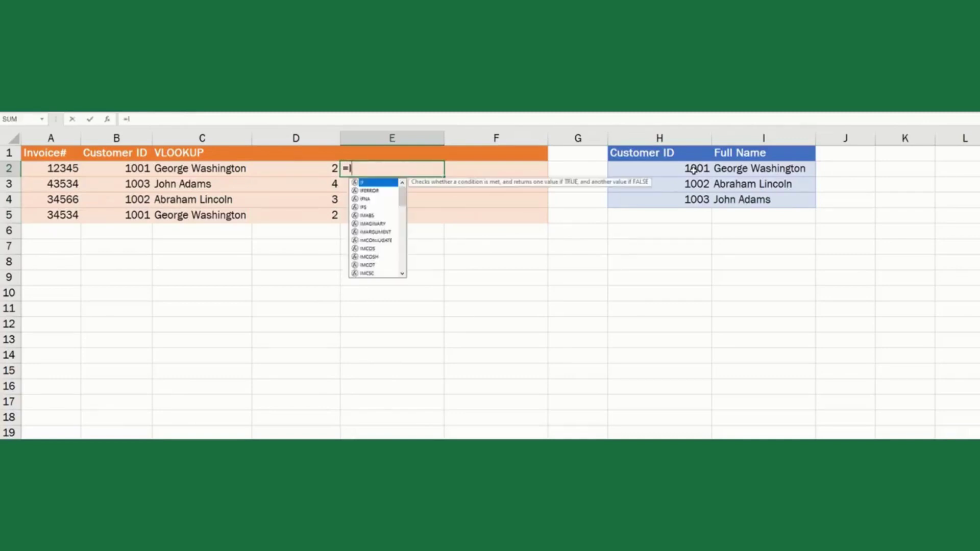
type("NDEX(")
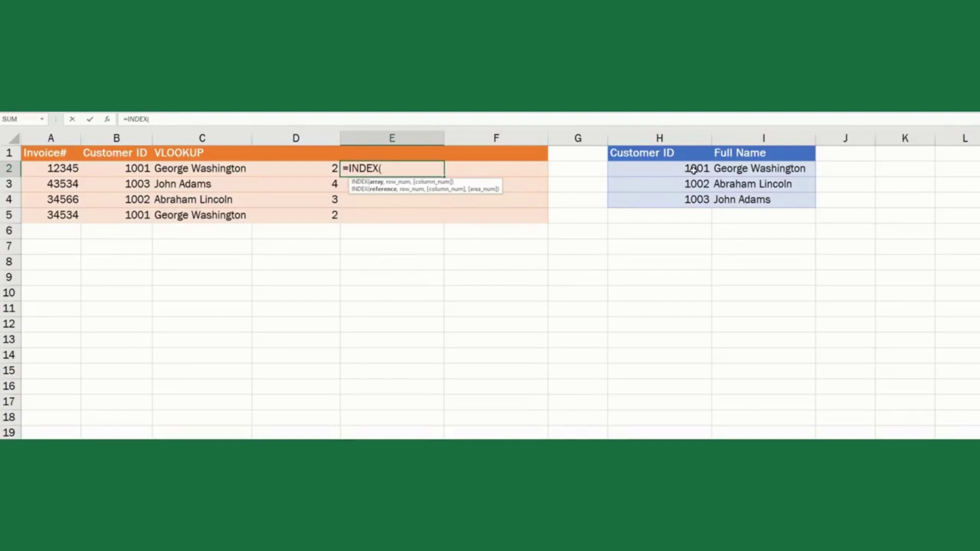
left_click(765, 138)
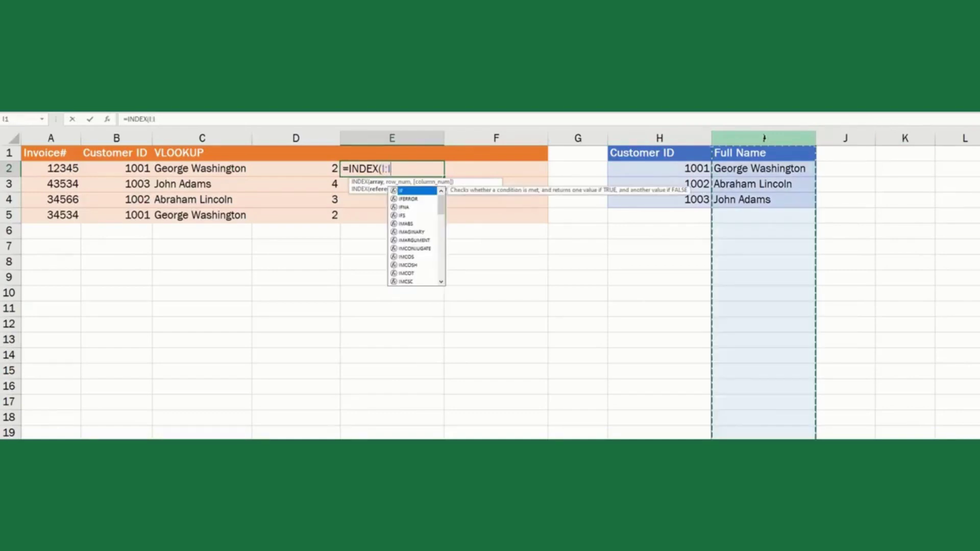
type(",")
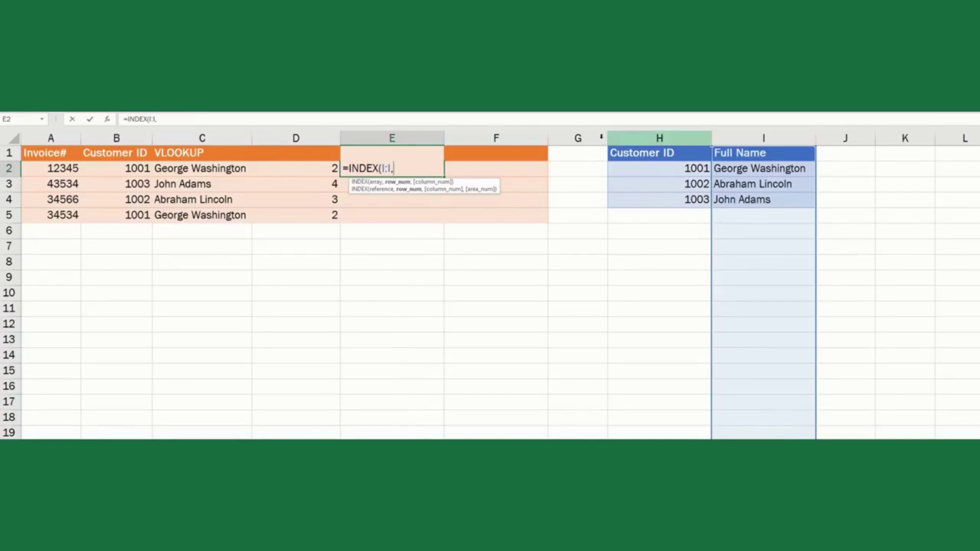
left_click(311, 168)
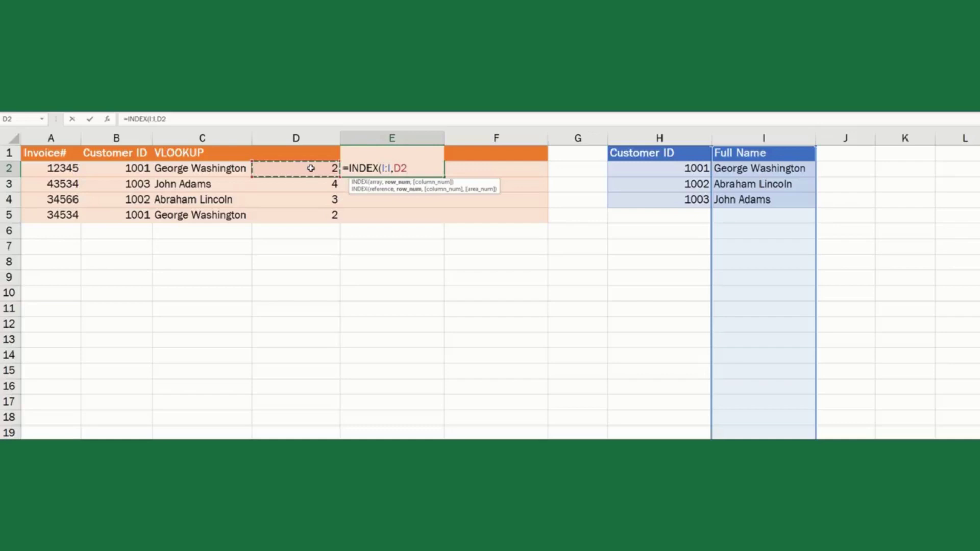
type(")")
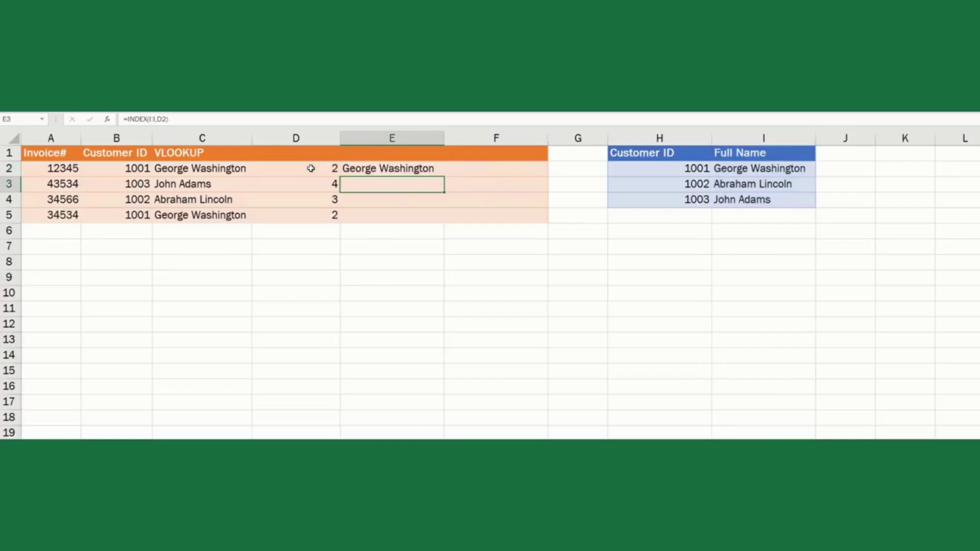
key("Return")
Step: Add the header MATCH in D1 and the header INDEX in E1
key("Up")
key("Up")
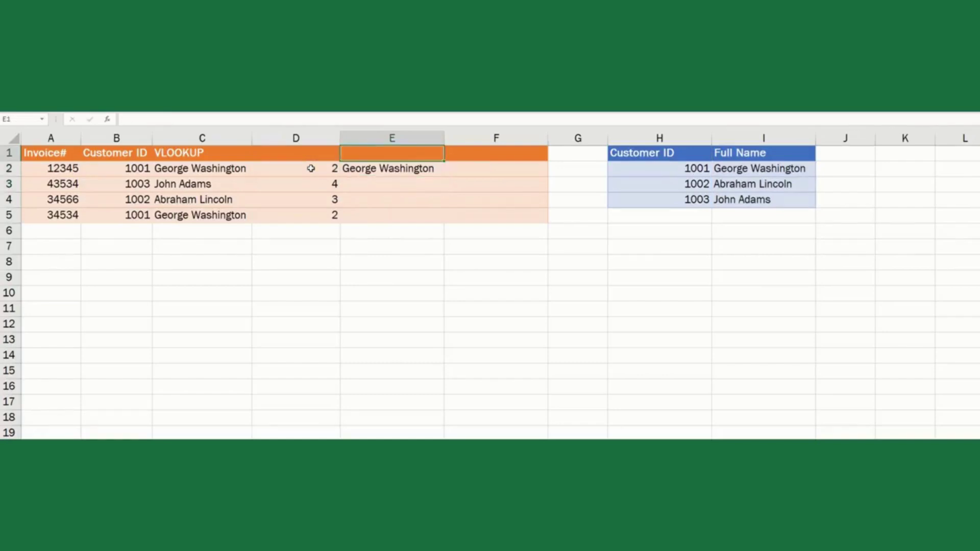
key("Left")
type("MATCH")
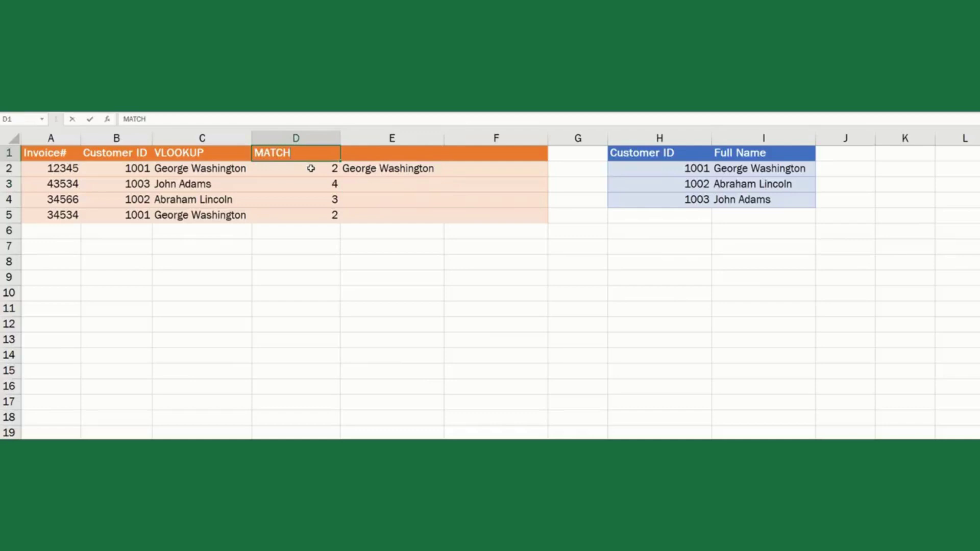
key("Tab")
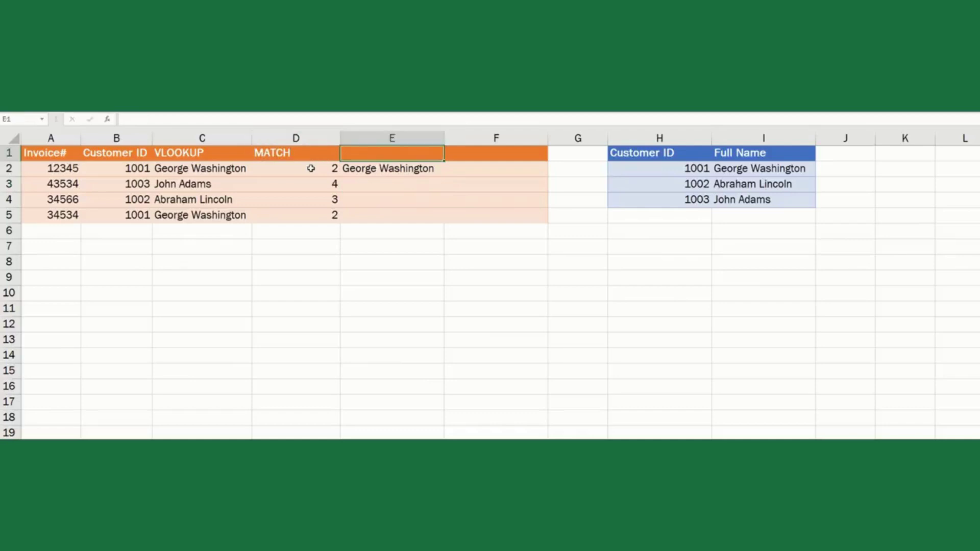
type("INDEX")
key("Return")
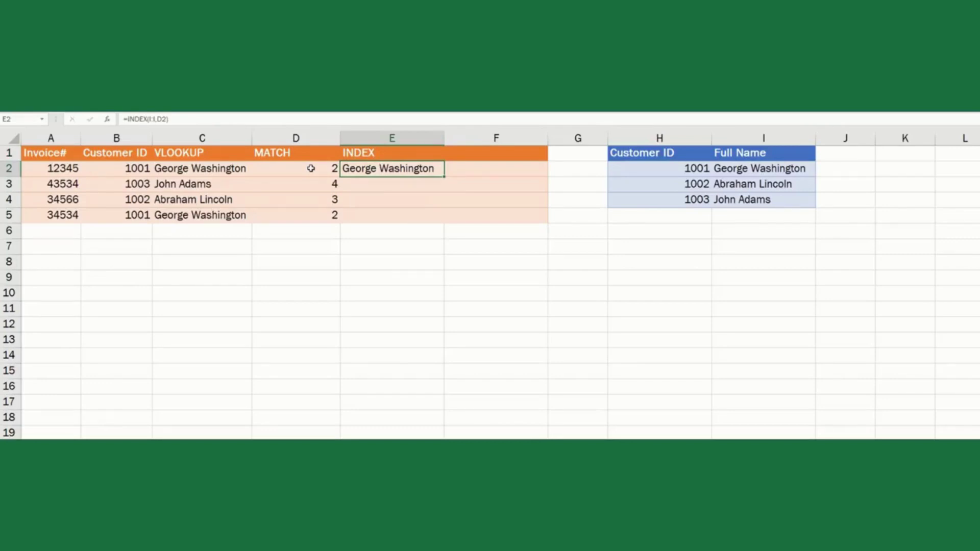
Step: Give column F the header INDEX MATCH in F1
key("Right")
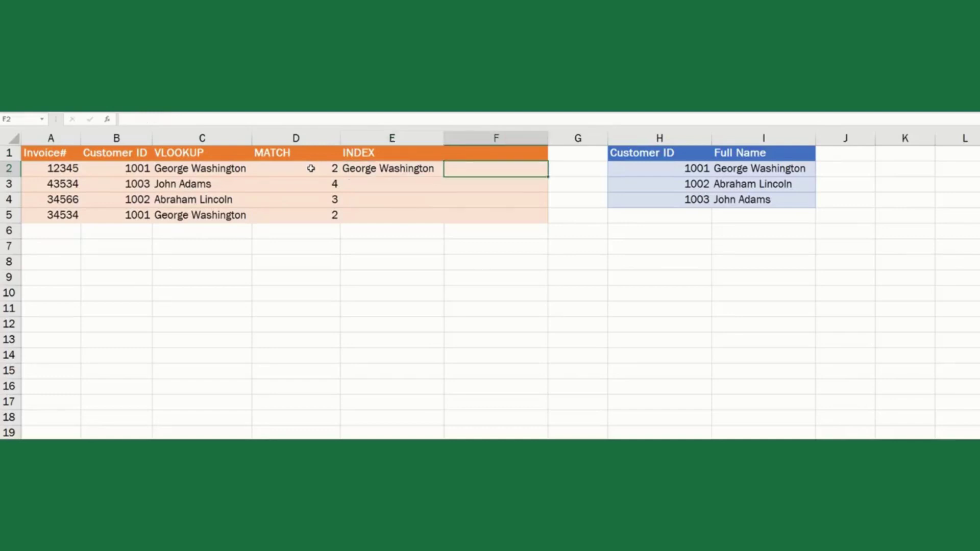
key("Up")
type("INDEX")
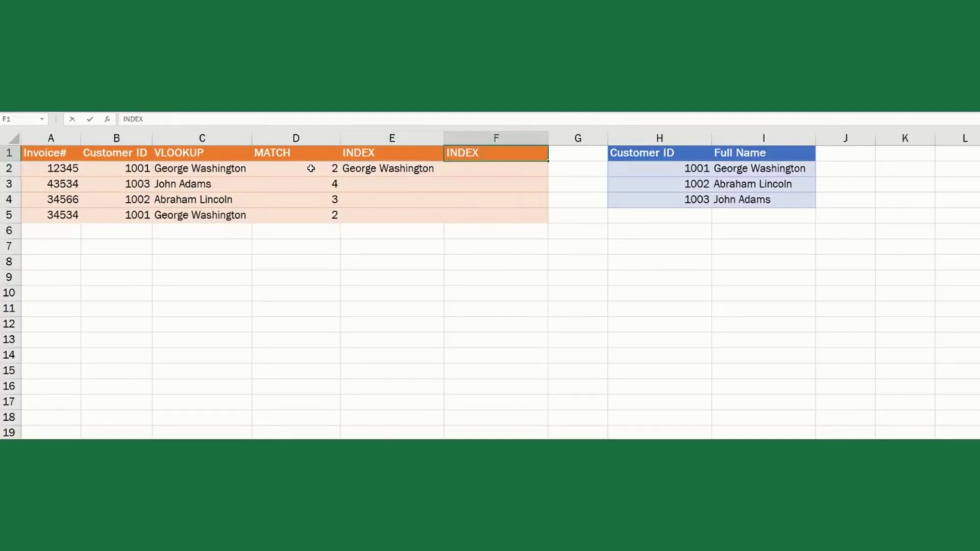
type(" MATCH")
key("Return")
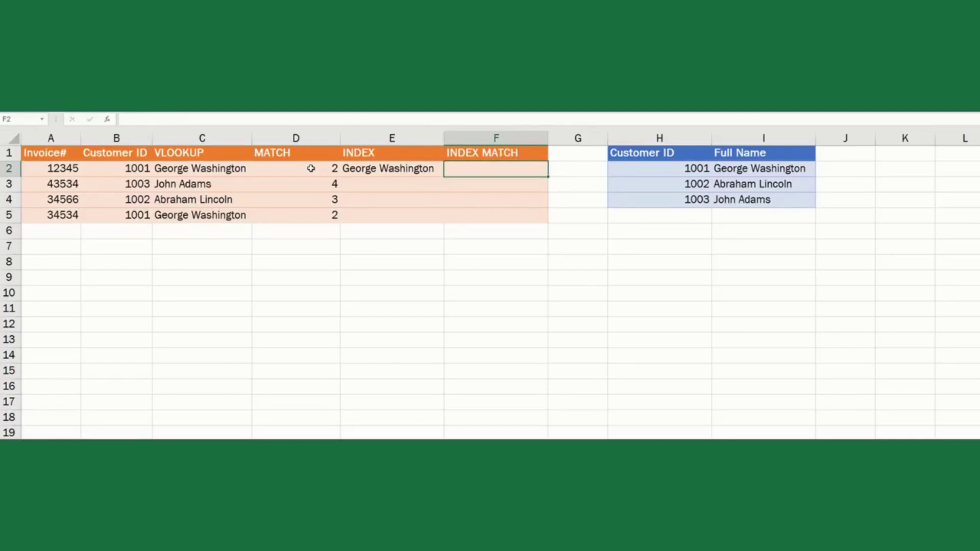
Step: Enter =INDEX(I:I,MATCH(B2,H:H,)) in F2 to return the full name for the customer ID in B2
type("=index")
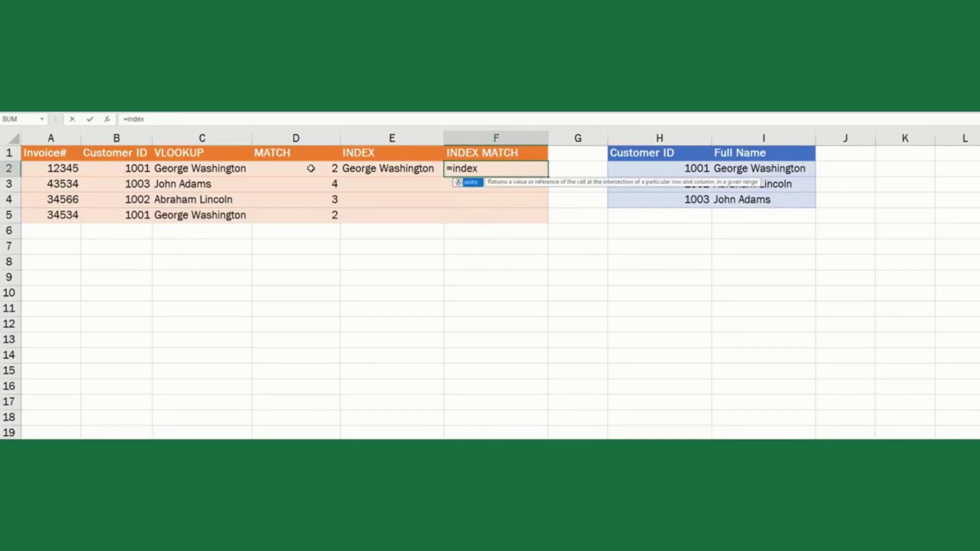
type("(")
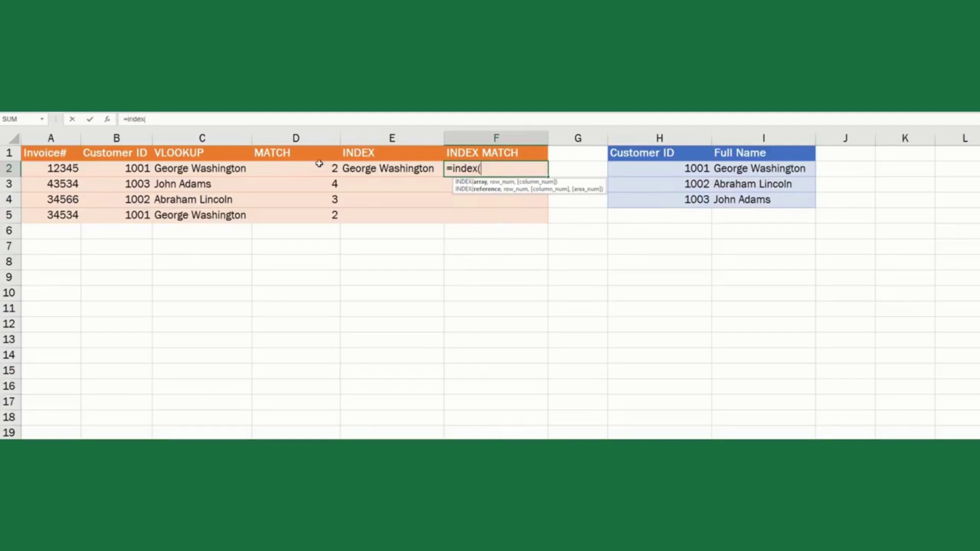
left_click(732, 138)
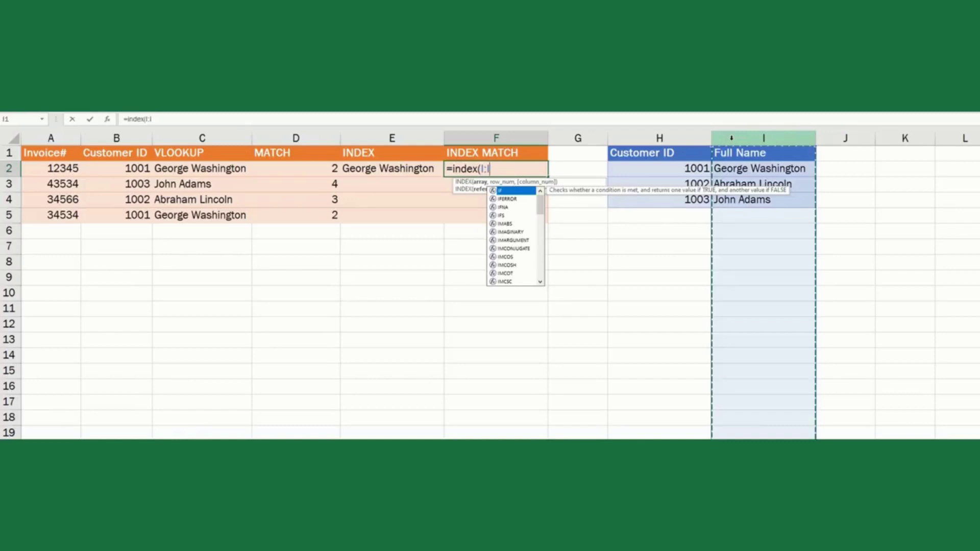
type(",")
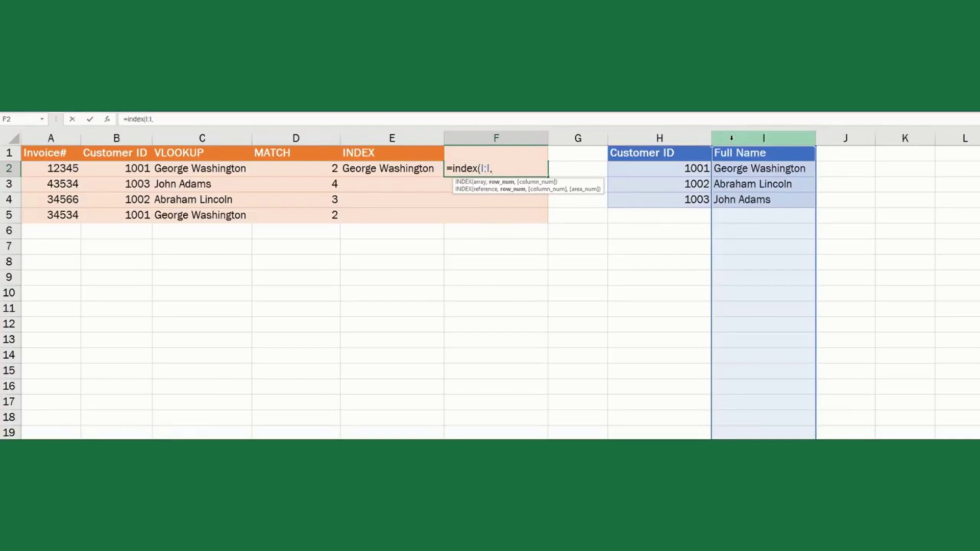
type("match")
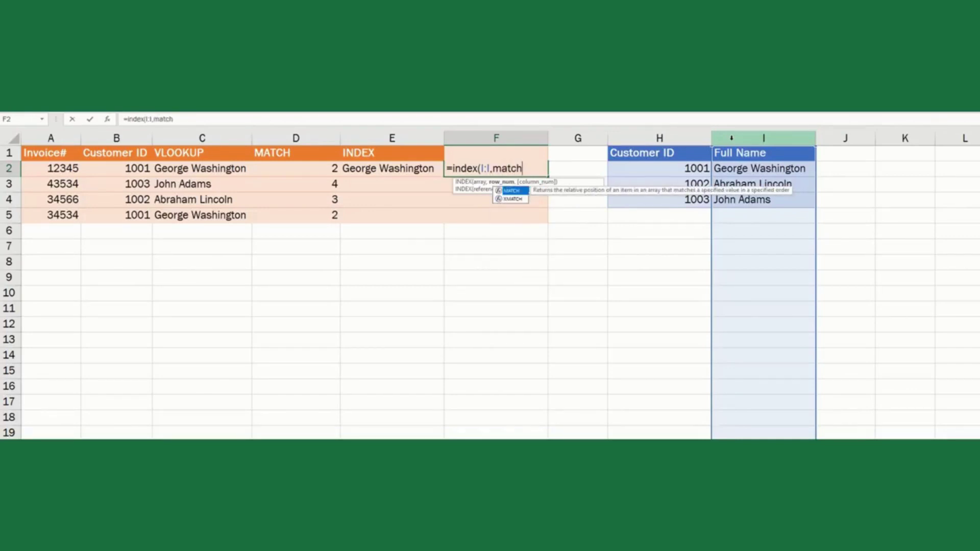
type("(")
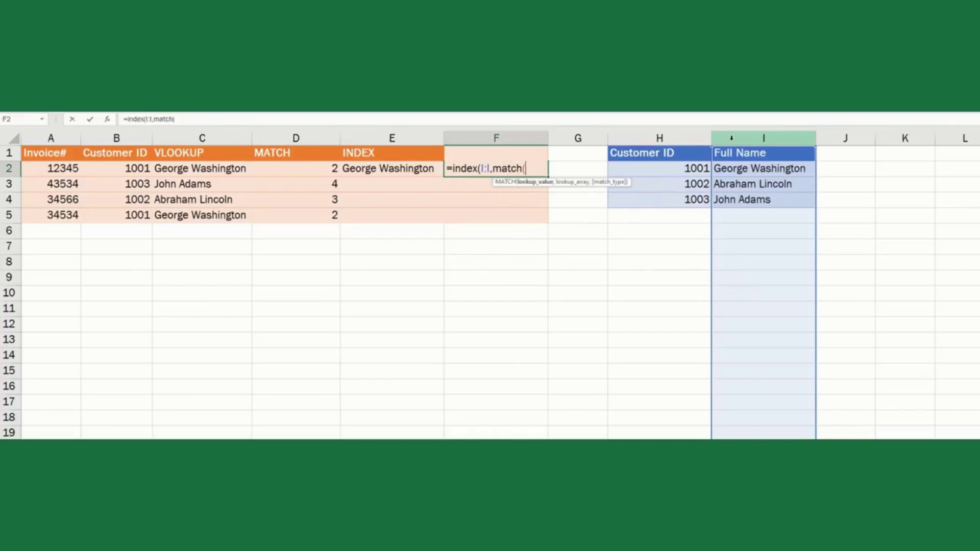
left_click(121, 172)
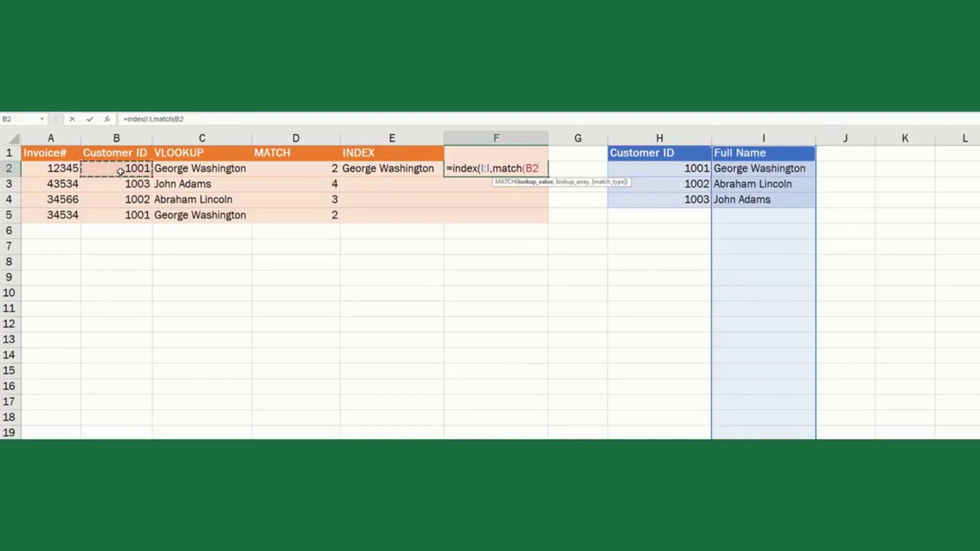
type(",")
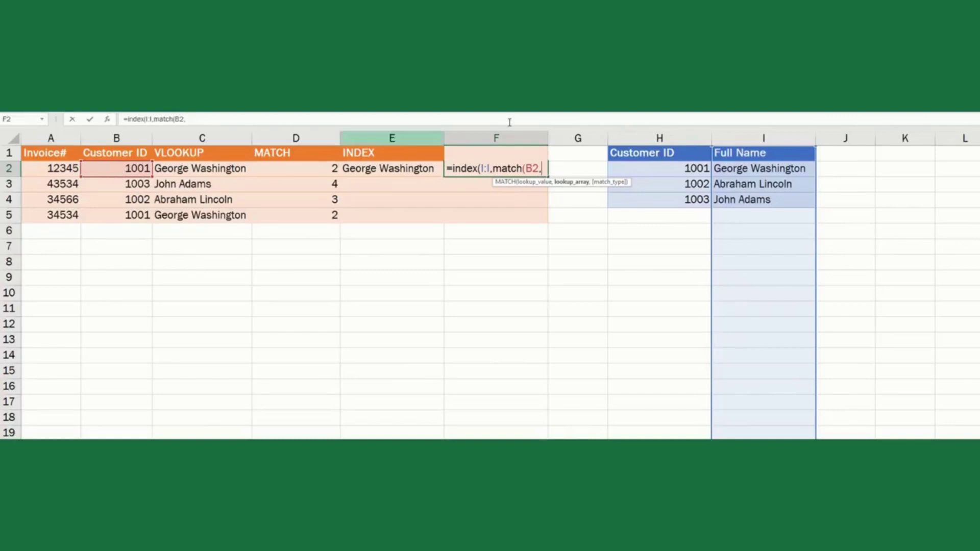
left_click(658, 137)
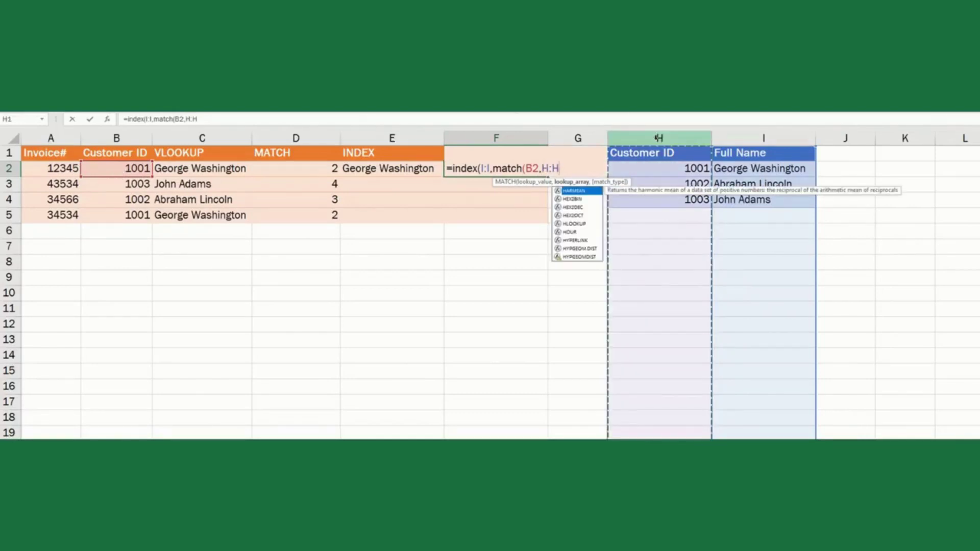
type(",")
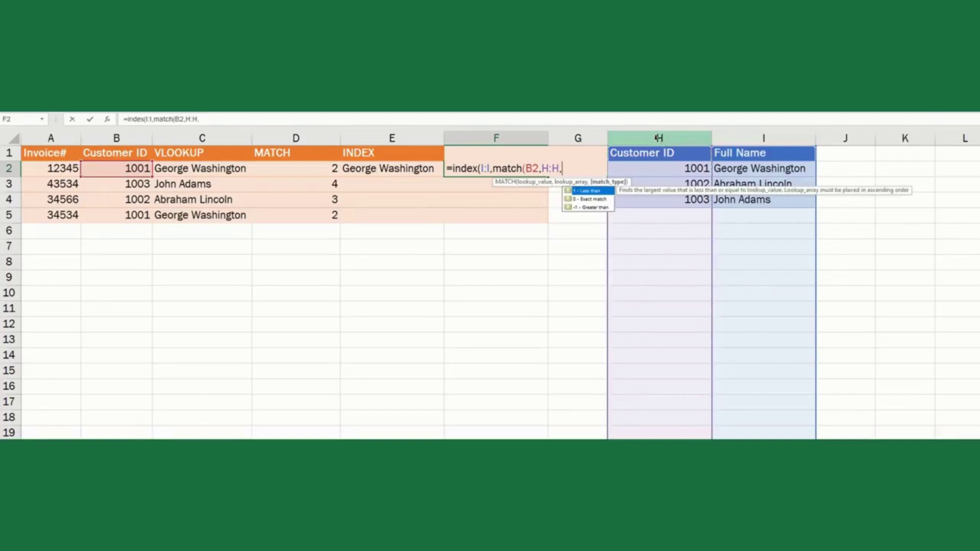
key("Down")
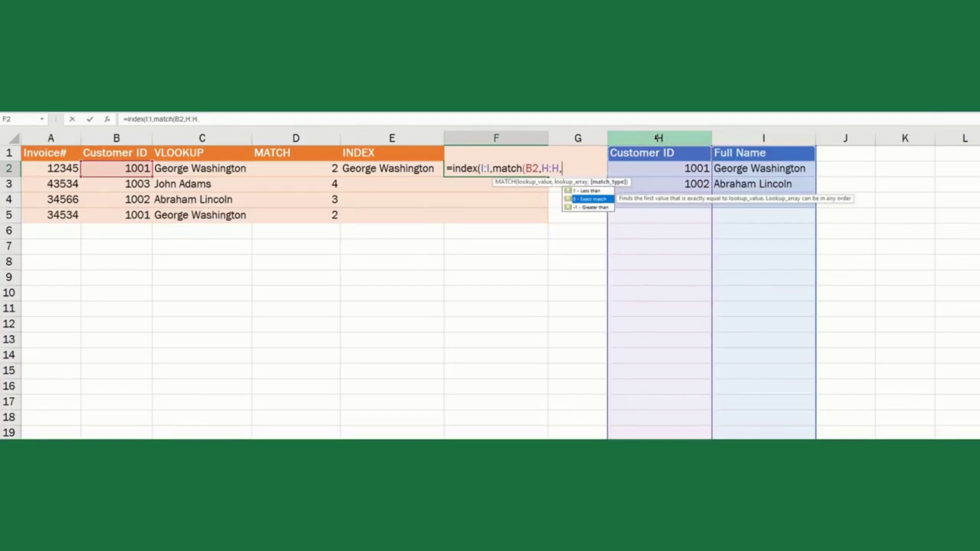
type(")")
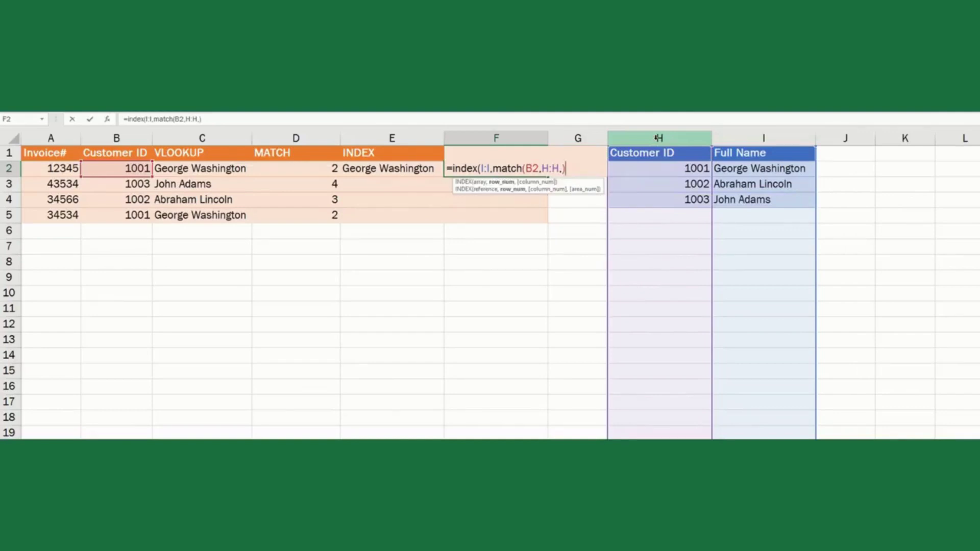
type(")")
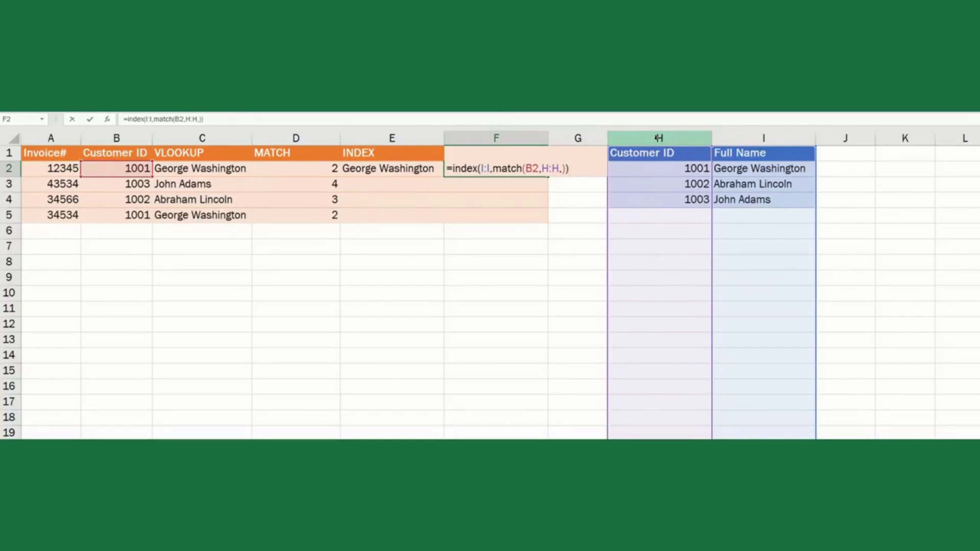
key("Return")
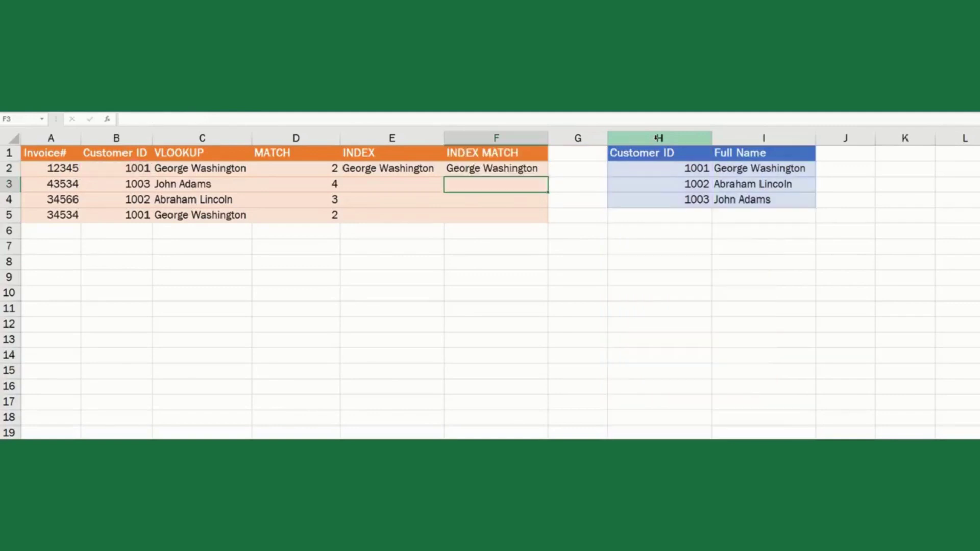
Step: Copy the combined INDEX MATCH formula from F2 into F3:F5 for the remaining invoices
key("Up")
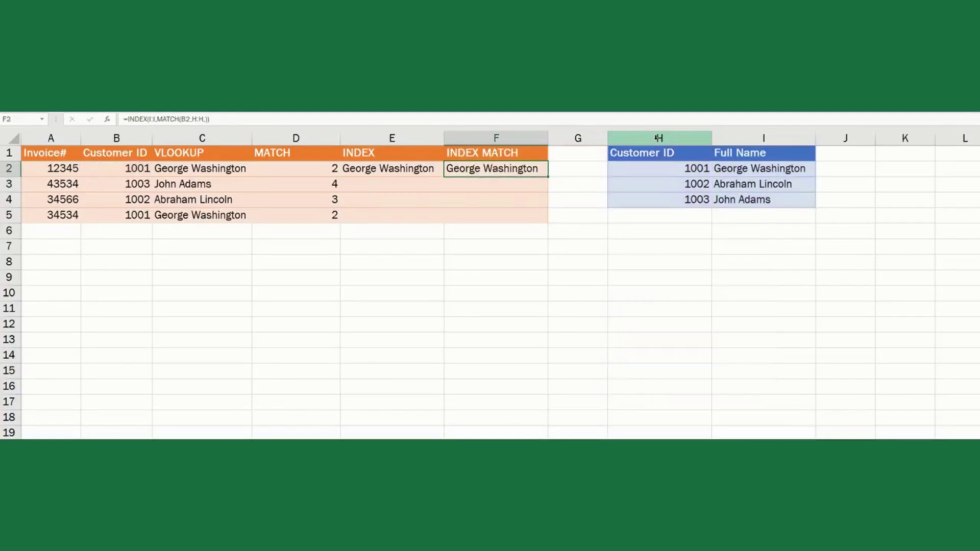
key("ctrl+c")
key("Down")
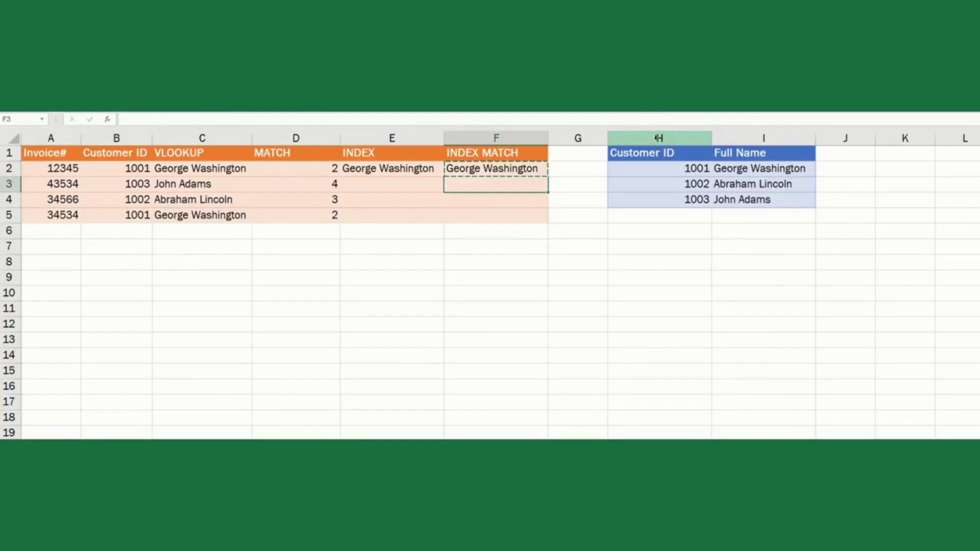
key("shift+Down")
key("shift+Down")
key("ctrl+v")
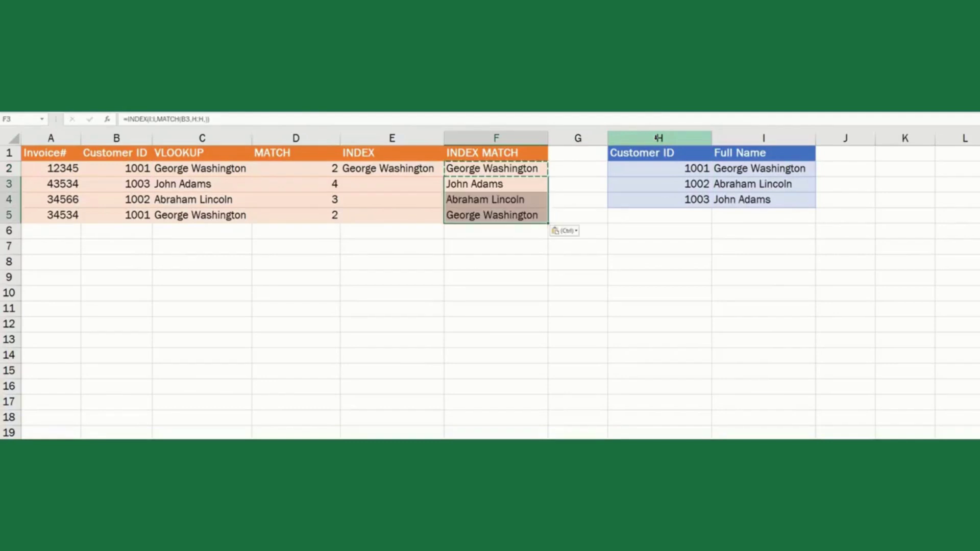
Step: Delete the separate MATCH and INDEX helper columns D and E entirely
key("Left")
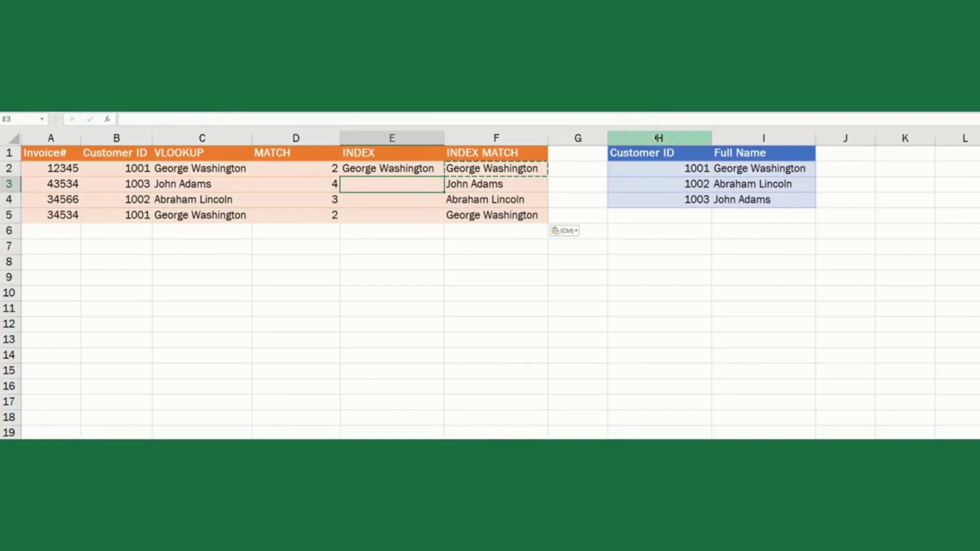
key("Left")
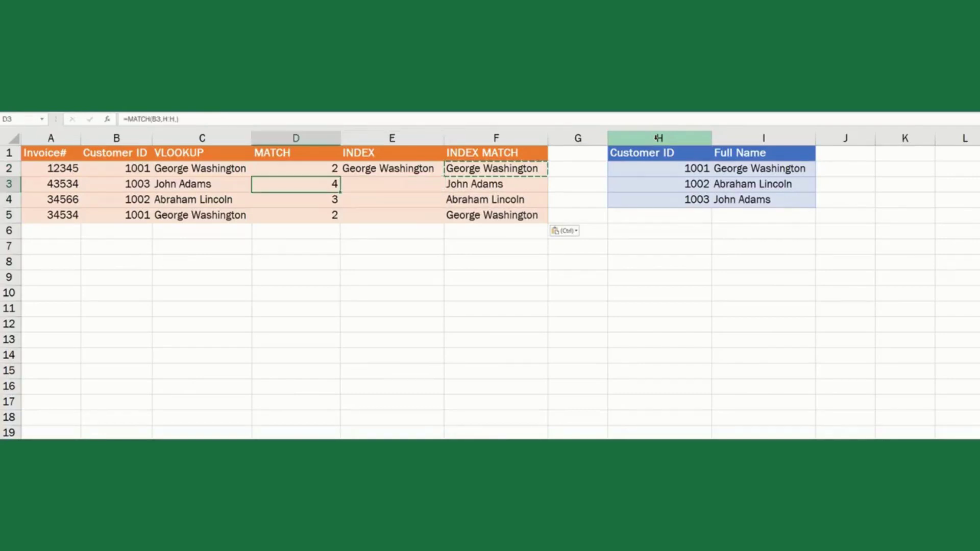
key("shift+Right")
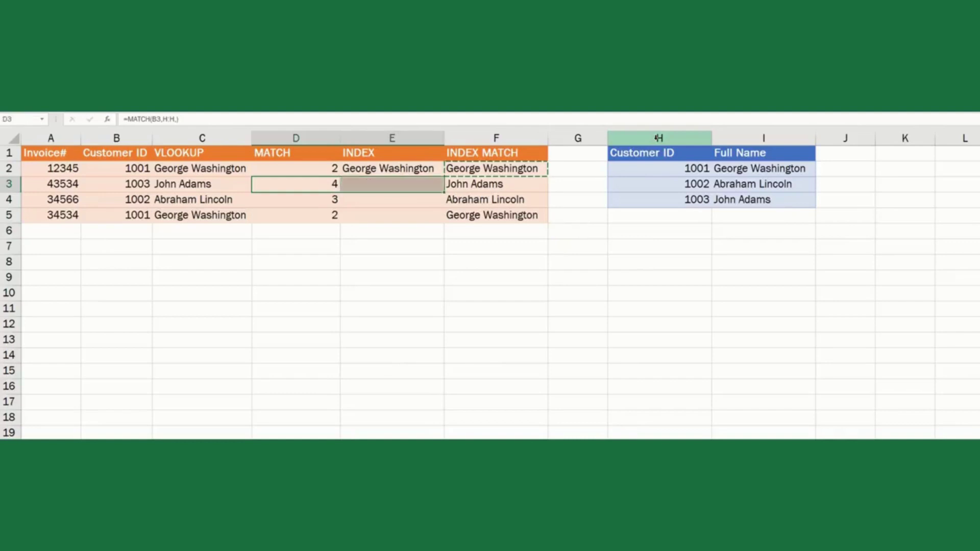
key("ctrl+minus")
key("Down")
key("Return")
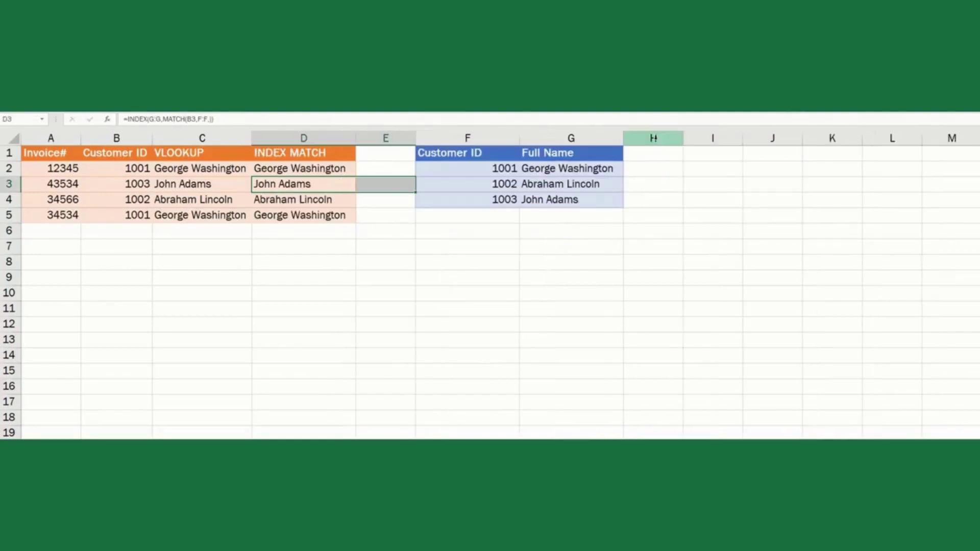
Step: Insert an empty column between Customer ID and Full Name in the customer lookup table
key("Right")
key("Right")
key("Right")
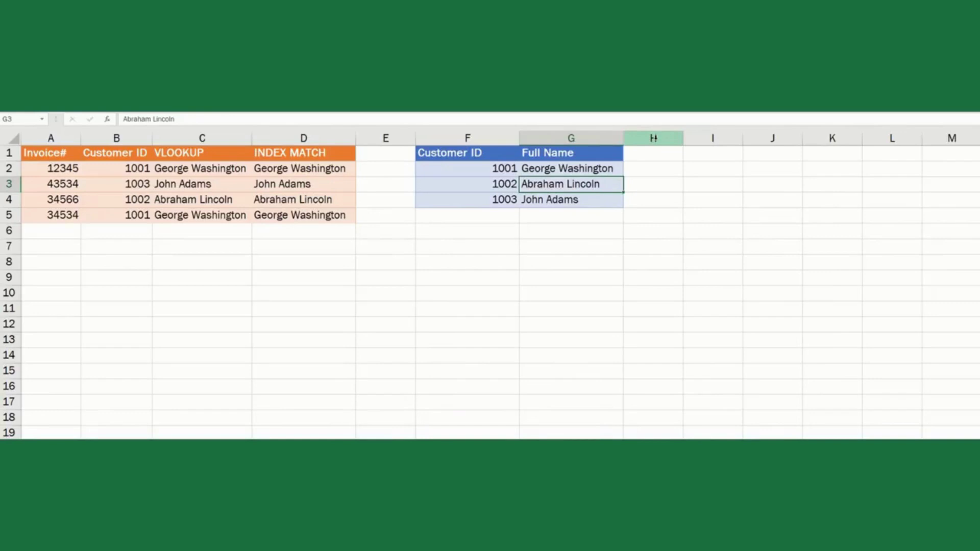
key("alt+i")
key("c")
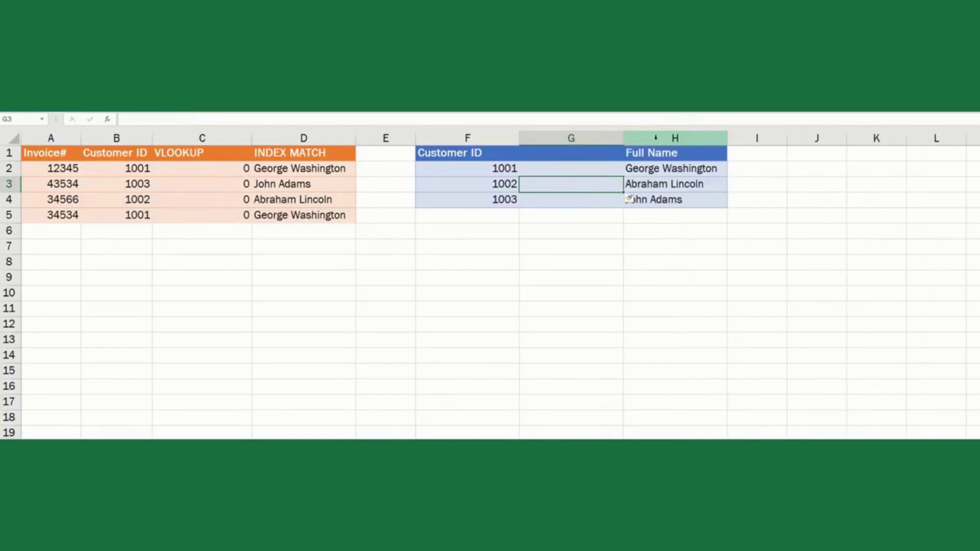
Step: Inspect the INDEX MATCH formulas in D3 and D4 for their column references
key("Left")
key("Left")
key("Left")
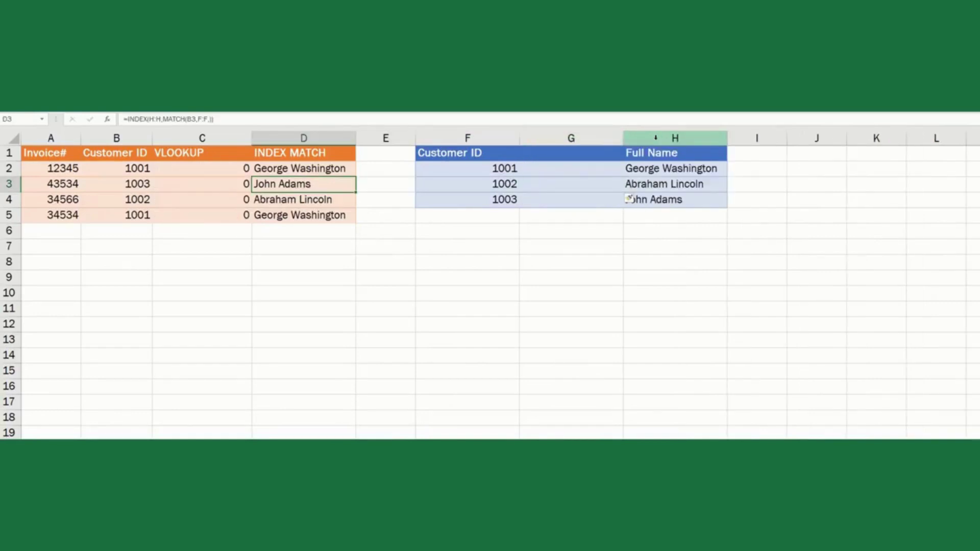
key("Down")
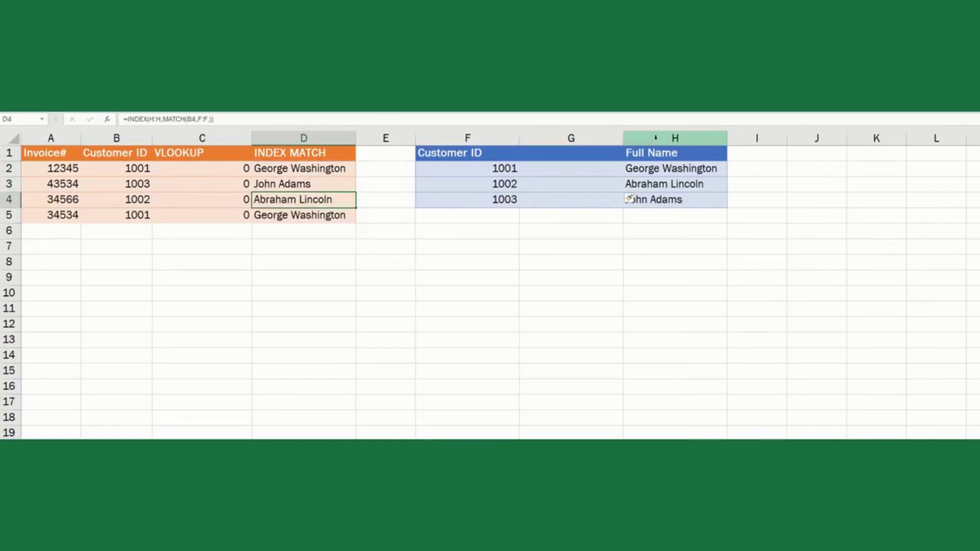